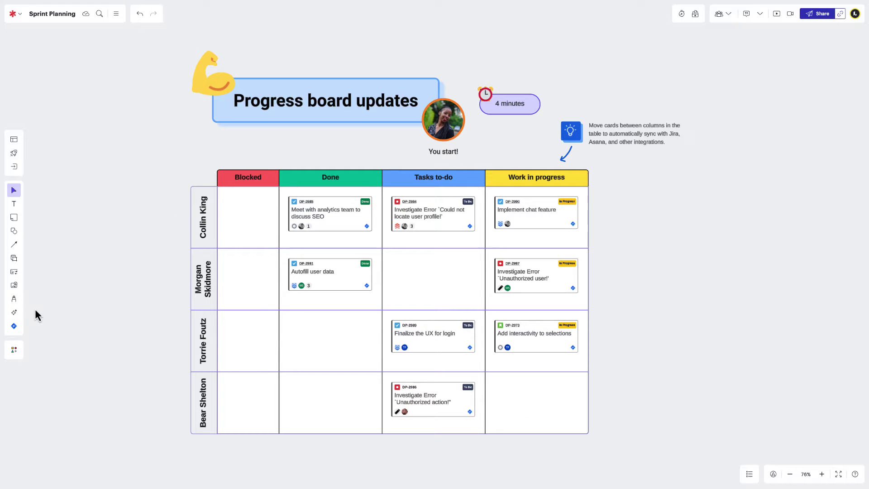
# Step: Open the board's Jira cards options from the left toolbar
pyautogui.click(14, 326)
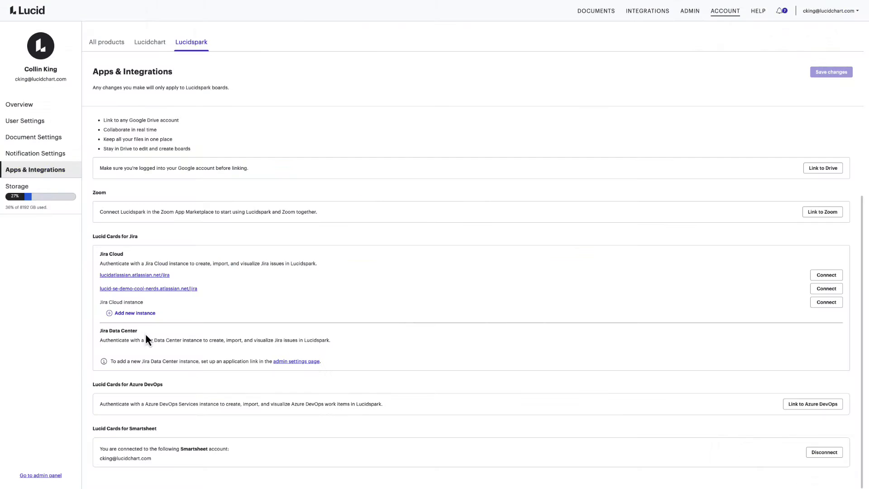
# Step: Connect the Jira Cloud instance to Lucid and accept the Atlassian access request
pyautogui.click(813, 289)
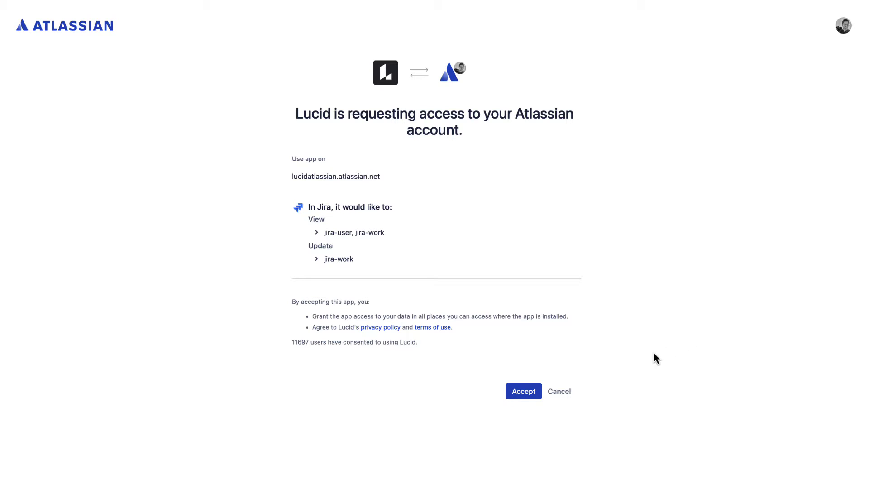
pyautogui.click(539, 399)
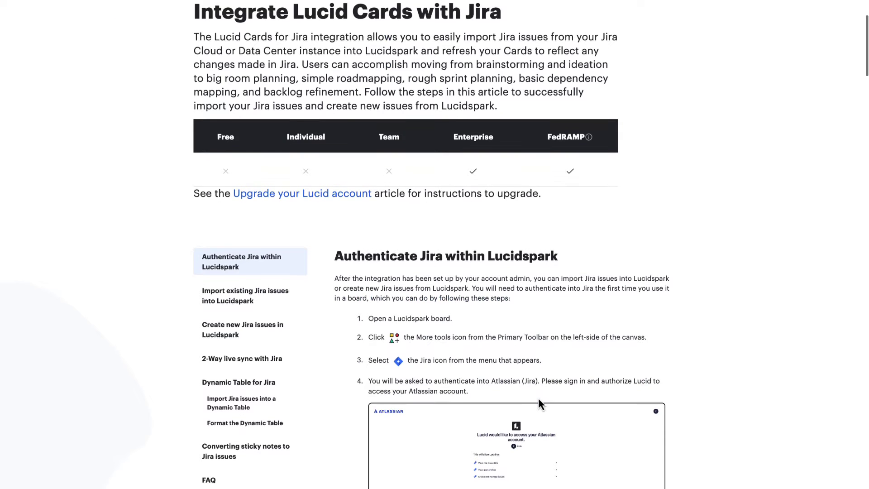
pyautogui.scroll(-5, 539, 399)
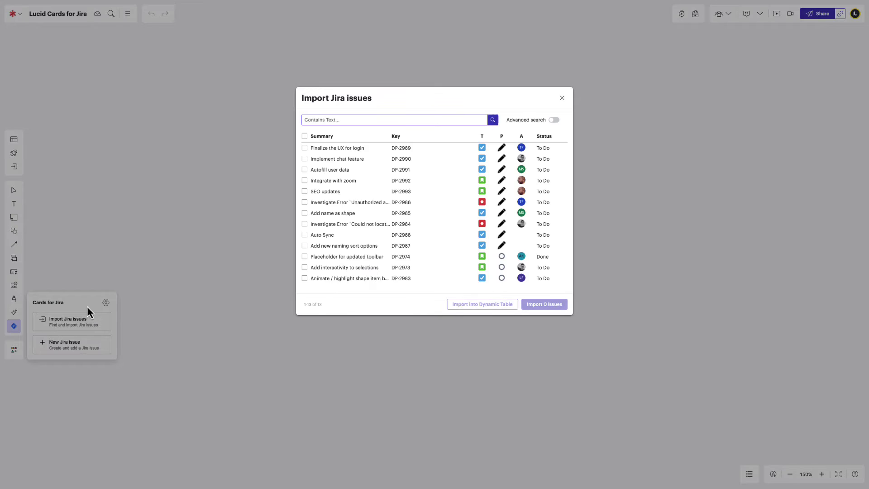
# Step: Select all 13 issues, switch search to JQL, import them as cards, then select DP-2974
pyautogui.click(304, 136)
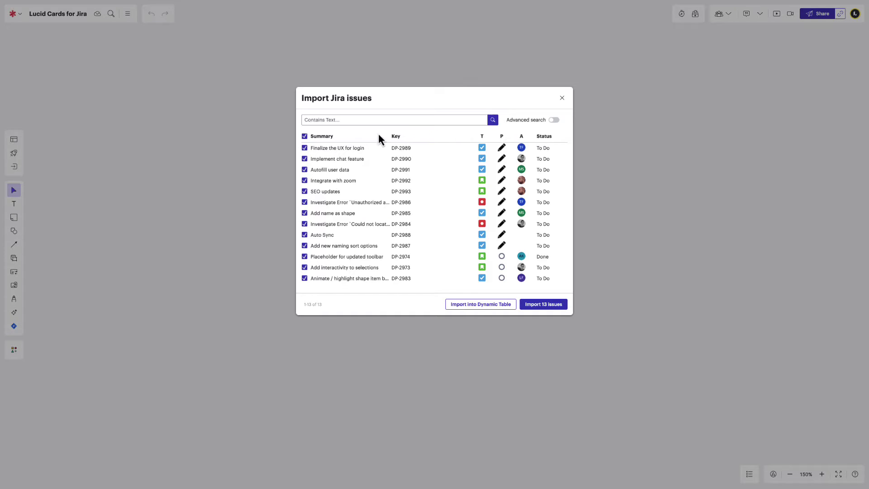
pyautogui.click(554, 121)
pyautogui.click(525, 307)
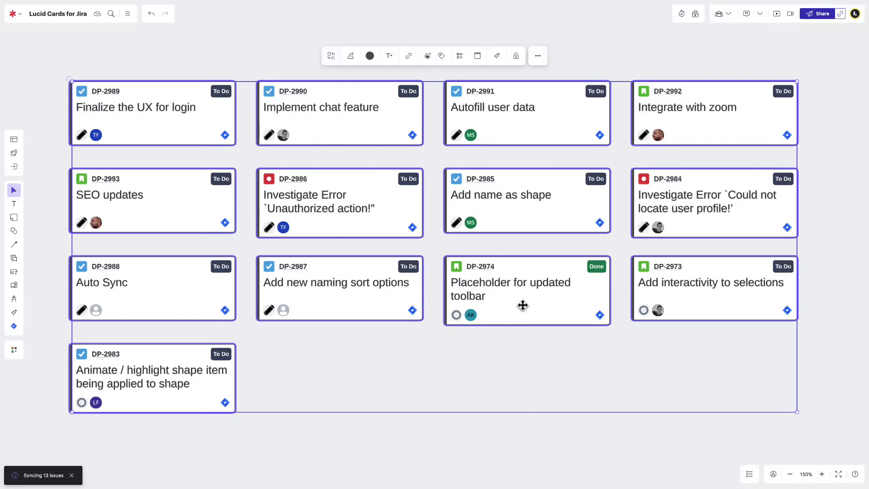
pyautogui.click(523, 305)
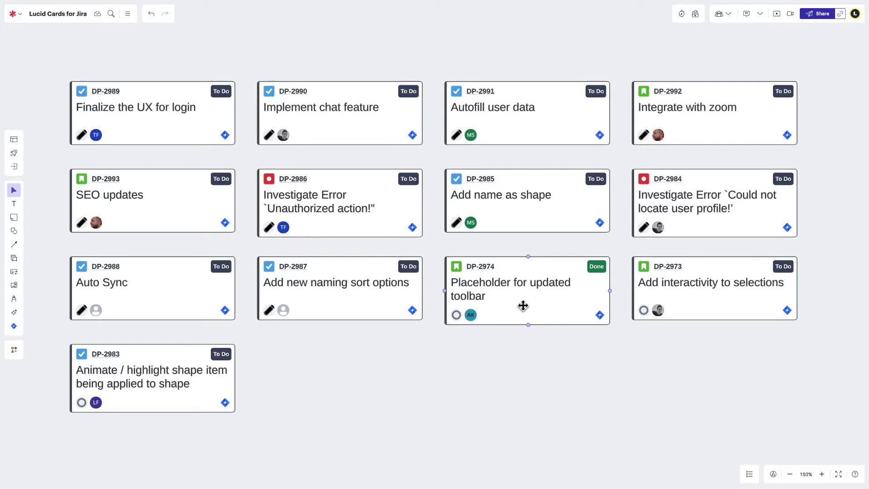
# Step: Undo the imported Jira cards and dismiss the new issue form
pyautogui.hotkey('ctrl', 'z')
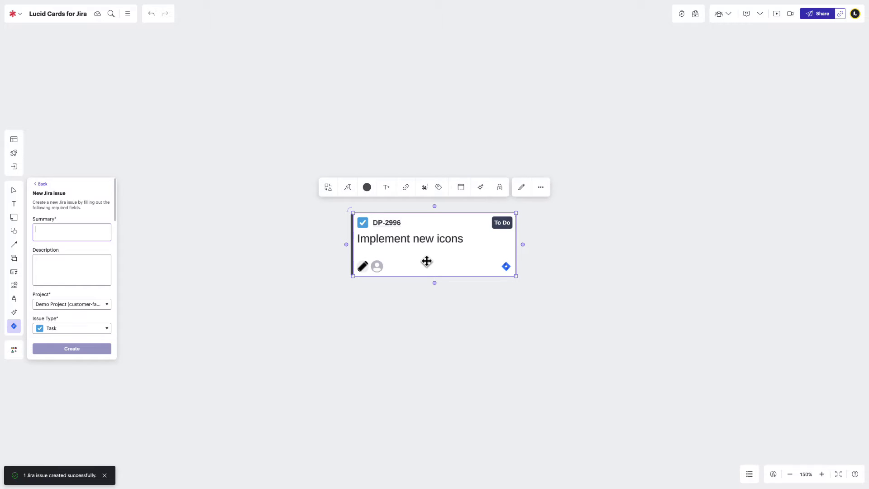
pyautogui.press('Escape')
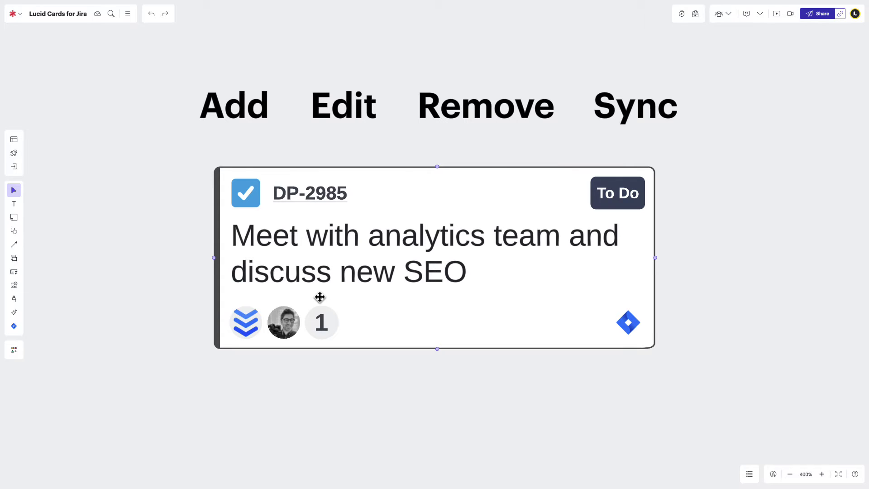
pyautogui.click(319, 297)
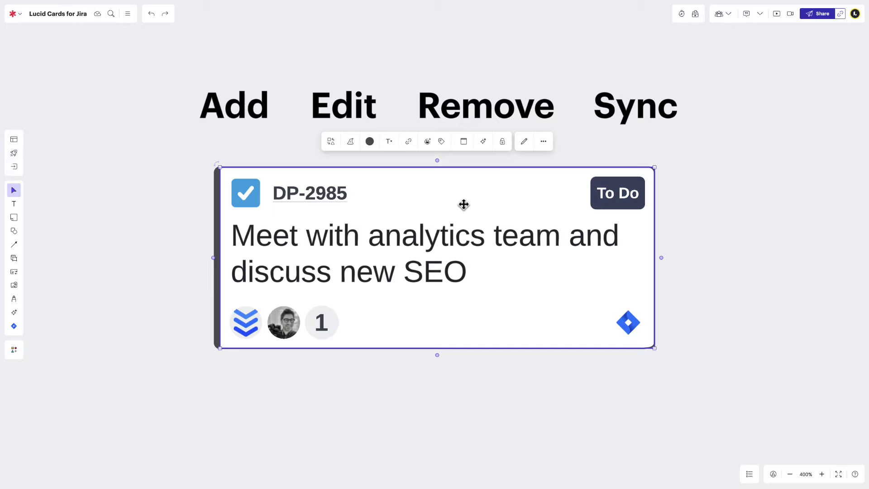
pyautogui.click(524, 142)
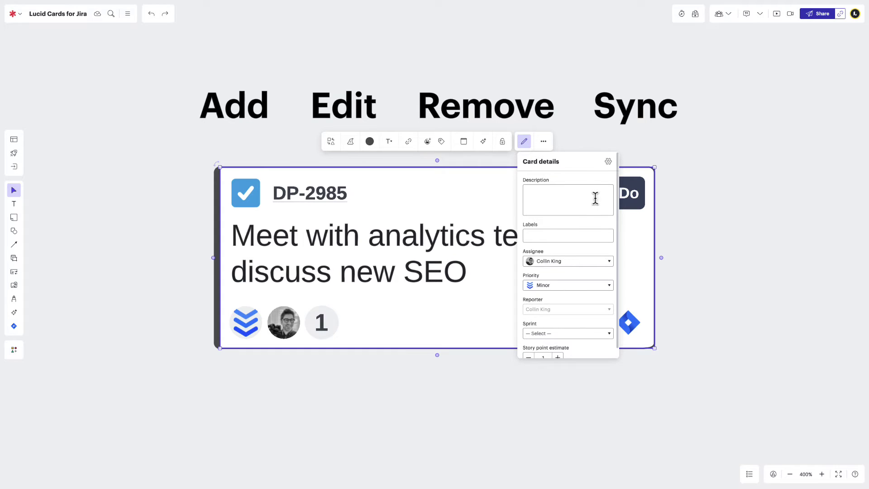
pyautogui.click(608, 163)
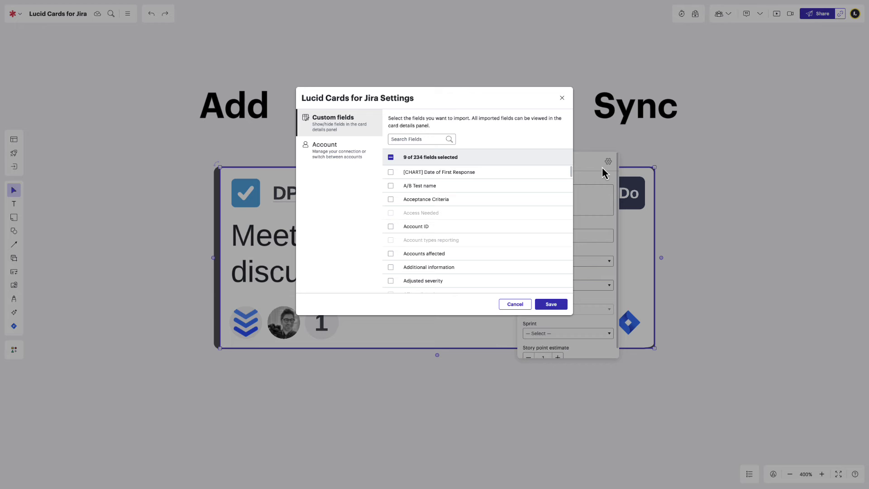
pyautogui.scroll(-5, 550, 218)
pyautogui.scroll(-3, 553, 219)
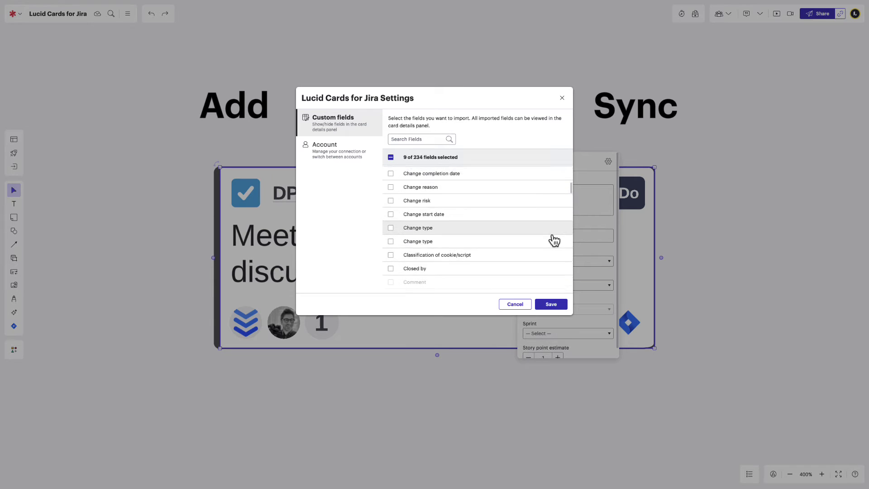
pyautogui.click(551, 304)
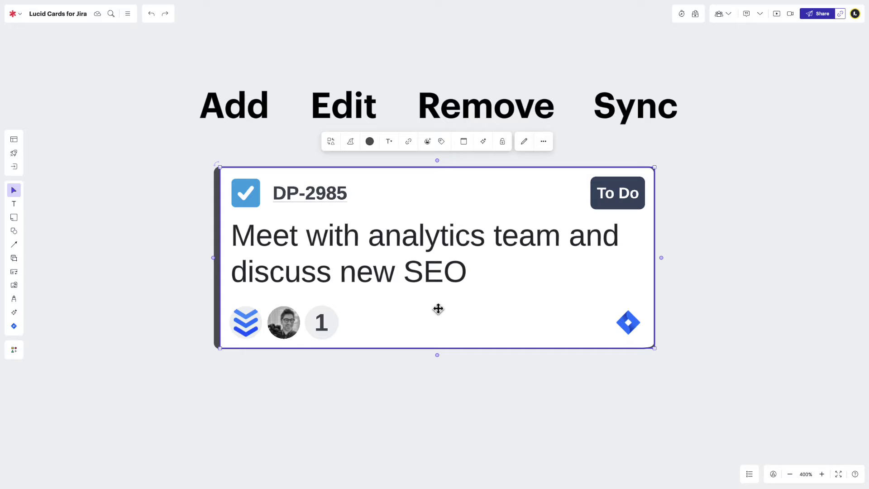
# Step: Set card DP-2985's priority to Critical
pyautogui.click(257, 325)
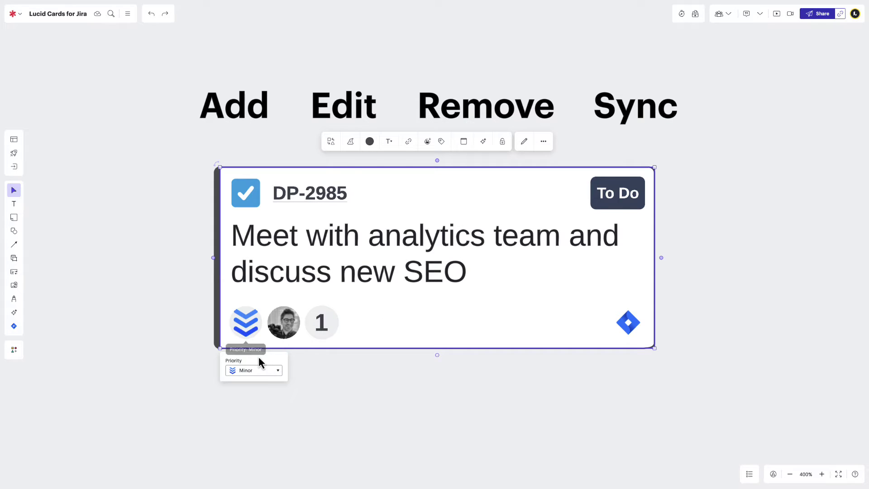
pyautogui.click(261, 372)
pyautogui.click(256, 314)
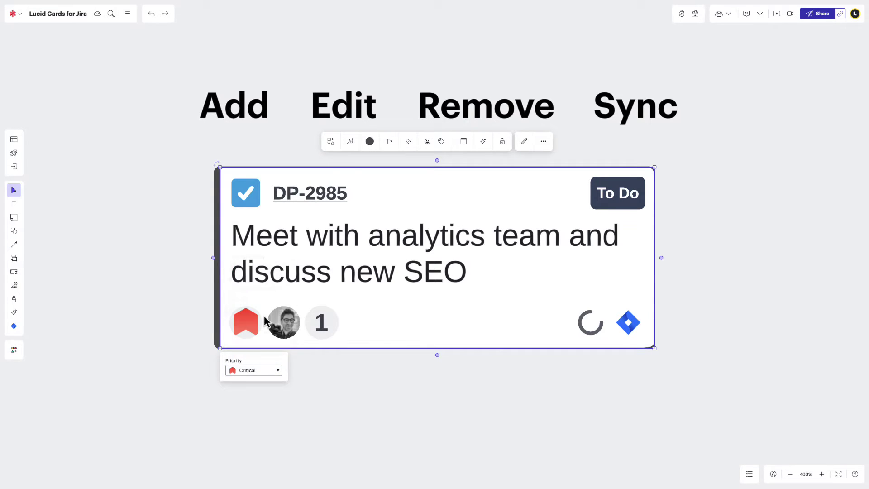
# Step: Replace 'new SEO' with 'results' in the card summary and verify it in Jira
pyautogui.doubleClick(316, 271)
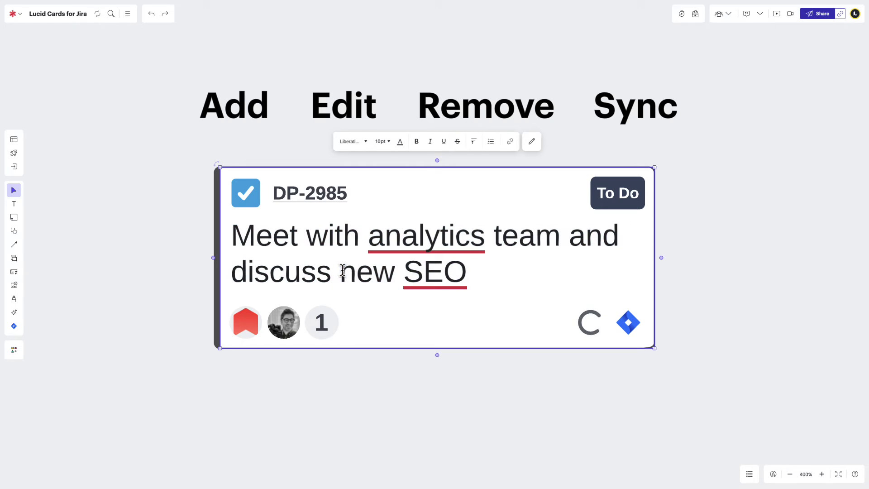
pyautogui.moveTo(339, 271); pyautogui.dragTo(468, 271)
pyautogui.write('results')
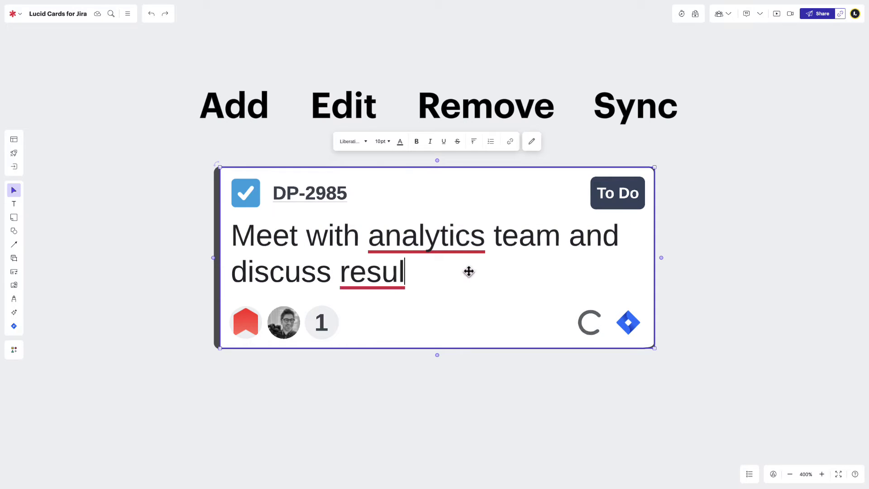
pyautogui.click(340, 190)
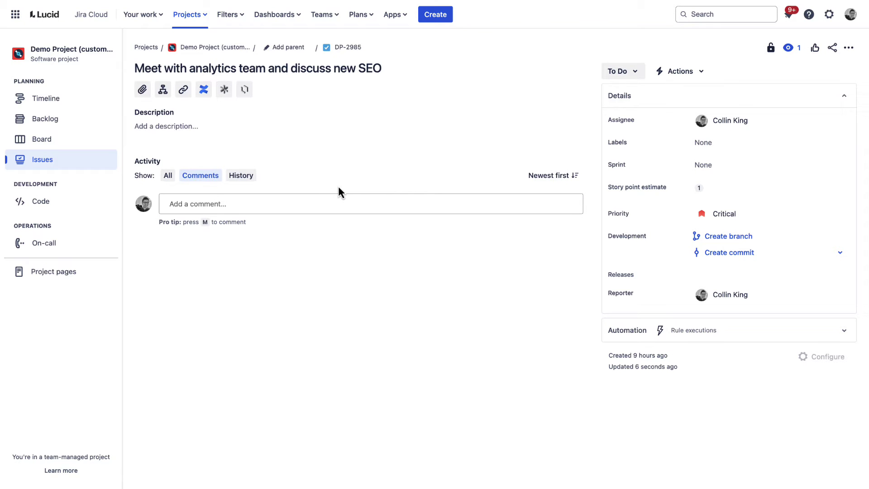
pyautogui.hotkey('ctrl', 'w')
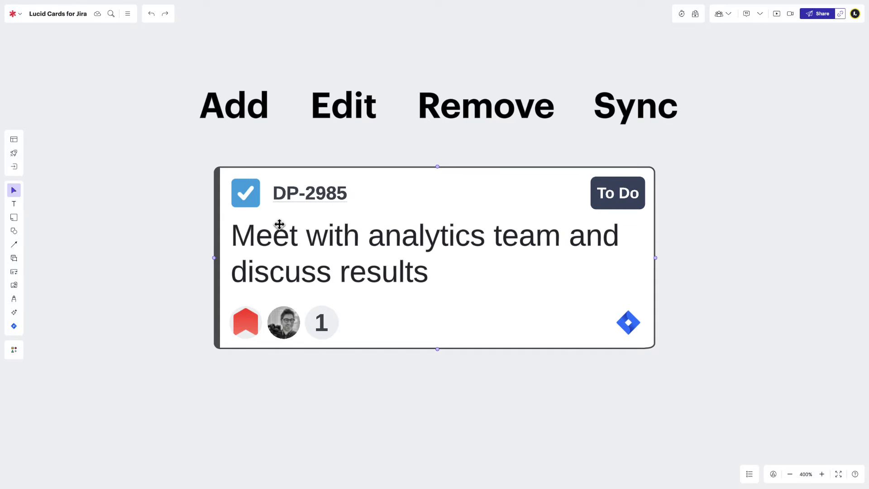
# Step: Replace DP-2985's summary text with a single period
pyautogui.doubleClick(261, 236)
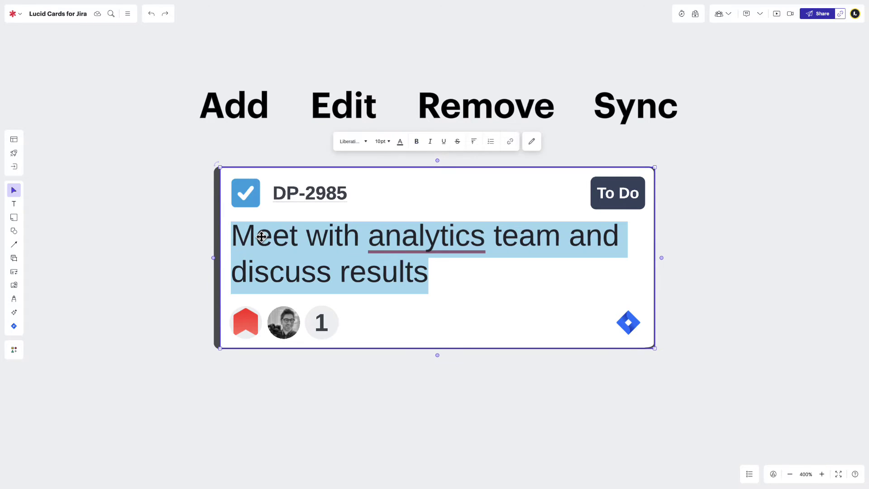
pyautogui.press('BackSpace')
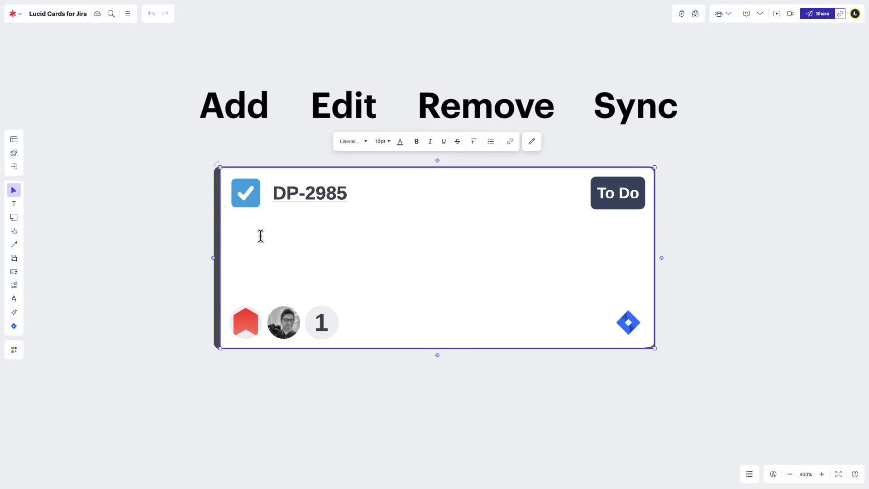
pyautogui.write('.')
# Step: Reset the card's priority to Not Set
pyautogui.click(254, 325)
pyautogui.click(266, 370)
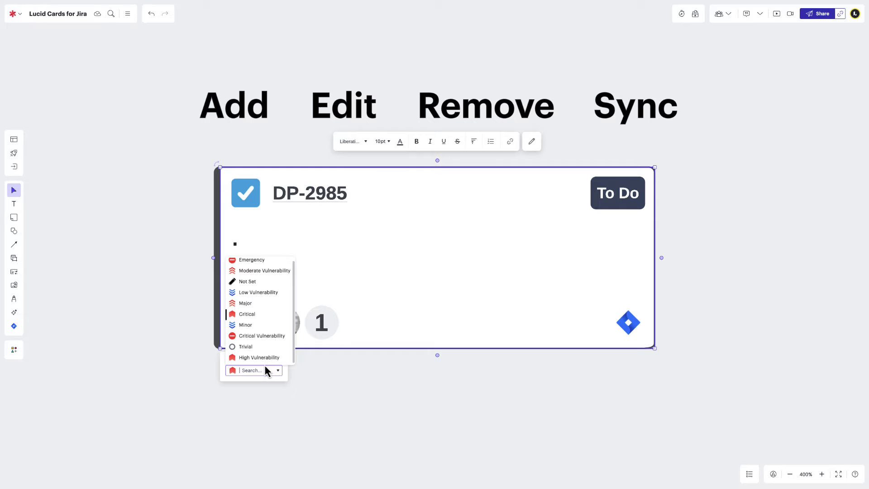
pyautogui.click(266, 283)
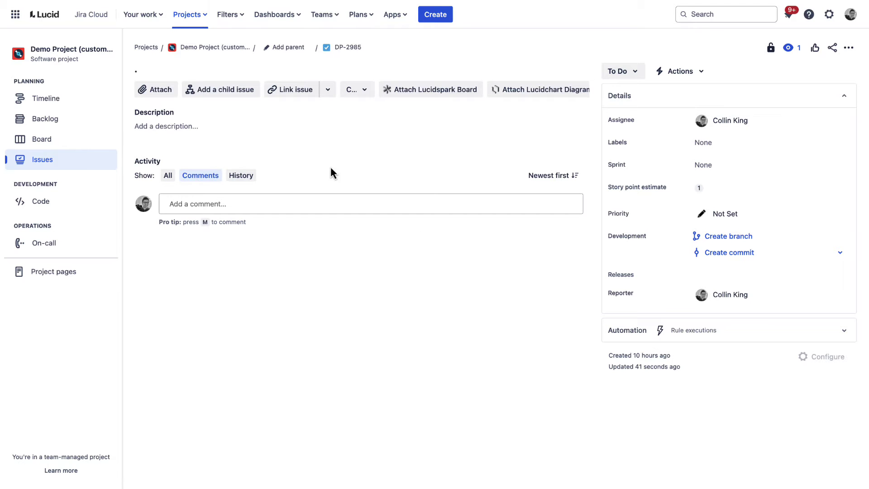
# Step: Edit DP-2985's title in Jira to 'Changed in Jira' and save it
pyautogui.click(186, 64)
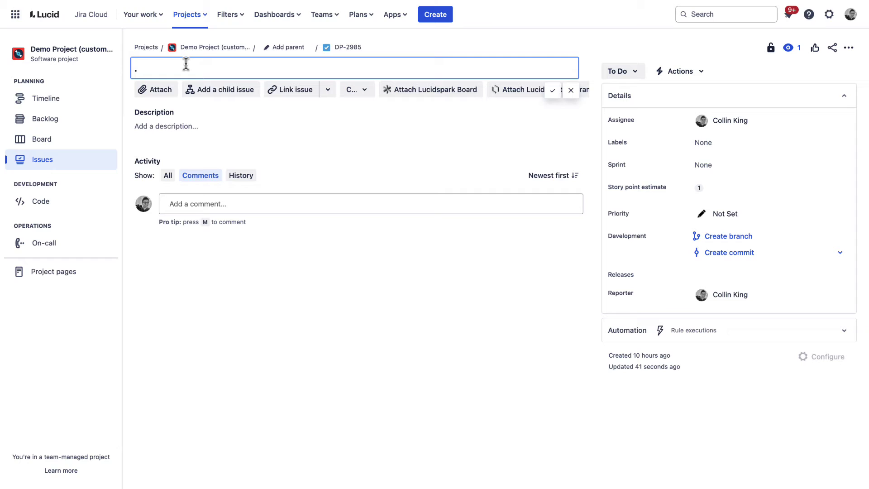
pyautogui.write('Changed in Jira')
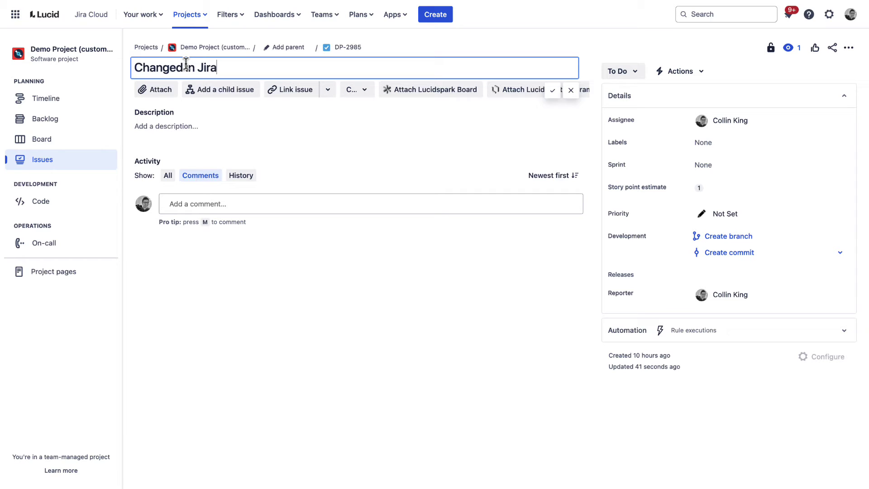
pyautogui.click(189, 108)
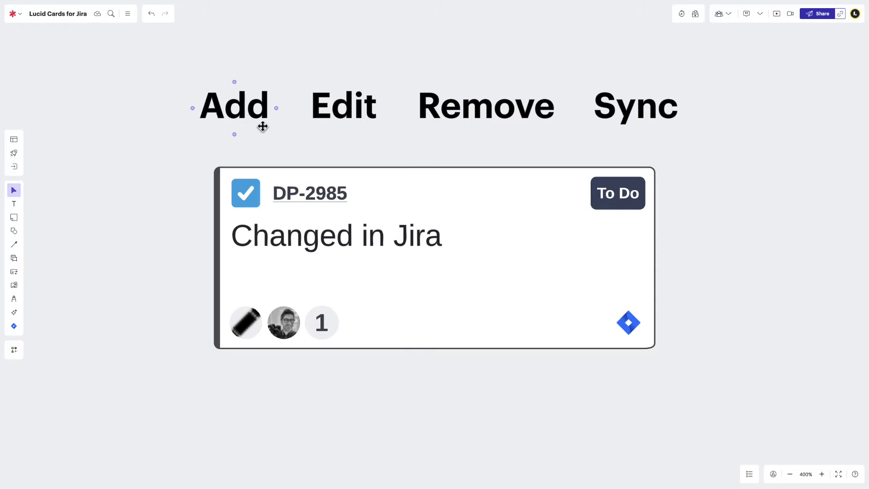
# Step: Select card DP-2985, change its status badge from To Do to Done, and confirm
pyautogui.click(520, 186)
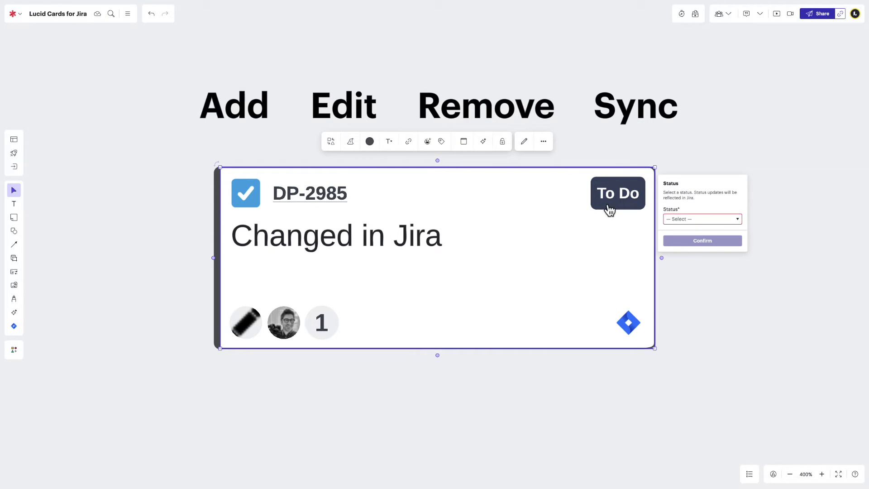
pyautogui.click(673, 220)
pyautogui.click(678, 251)
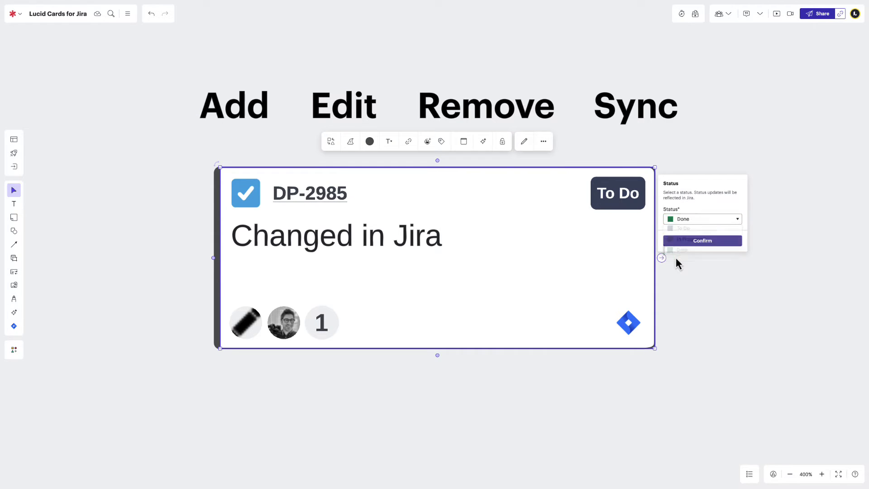
pyautogui.click(675, 244)
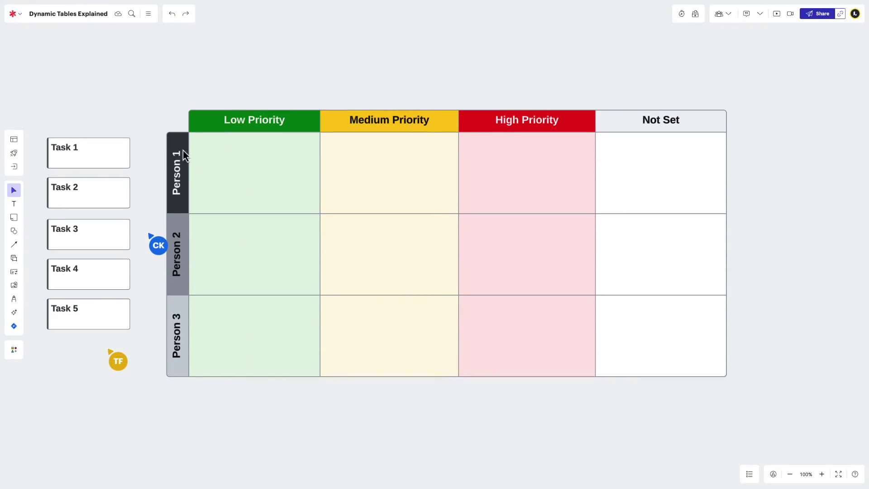
# Step: Drag Task 1 into Person 1 Low Priority and Task 2 into Person 1 Medium Priority
pyautogui.moveTo(103, 147); pyautogui.dragTo(257, 148)
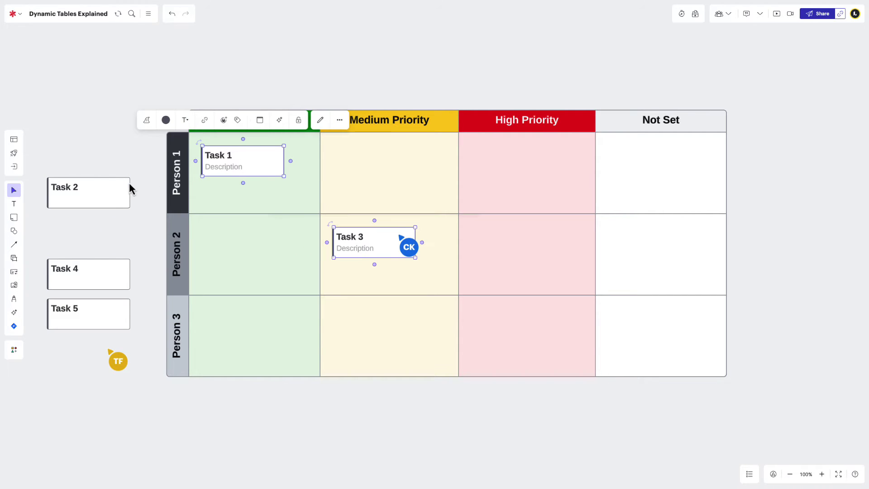
pyautogui.moveTo(116, 186); pyautogui.dragTo(412, 157)
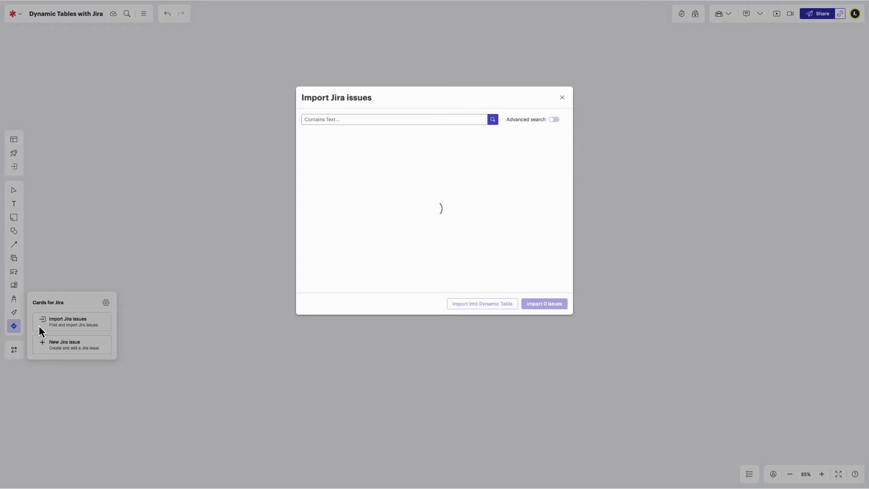
# Step: Check the first eight Jira issues and import them into a Dynamic Table
pyautogui.click(324, 150)
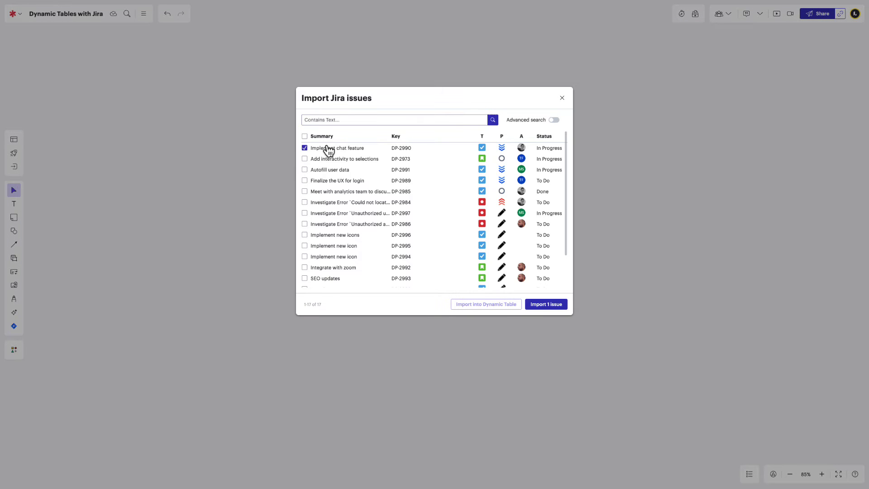
pyautogui.keyDown('shift'); pyautogui.click(320, 227); pyautogui.keyUp('shift')
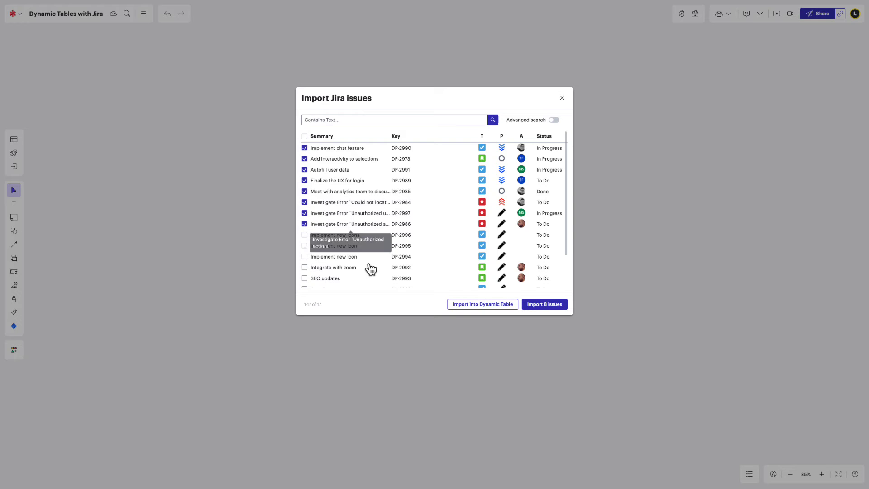
pyautogui.click(483, 304)
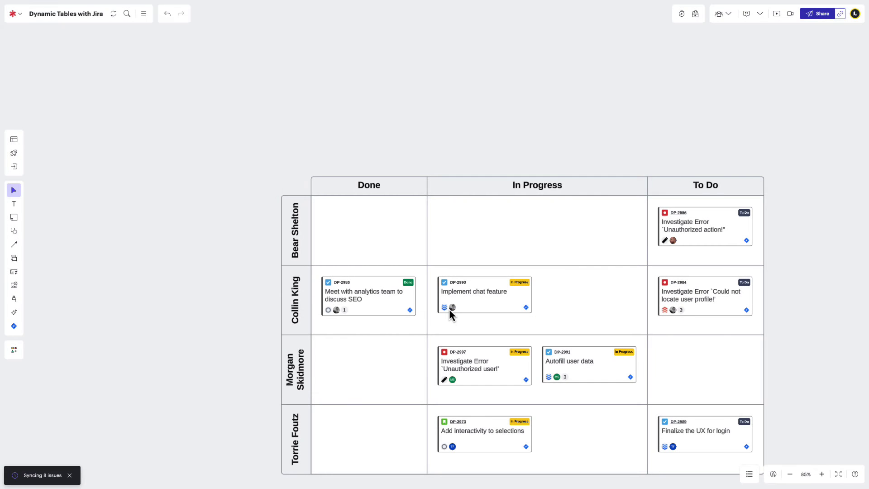
# Step: Pan to the new issue table and select the 'Implement chat feature' card
pyautogui.moveTo(449, 309); pyautogui.dragTo(345, 236)
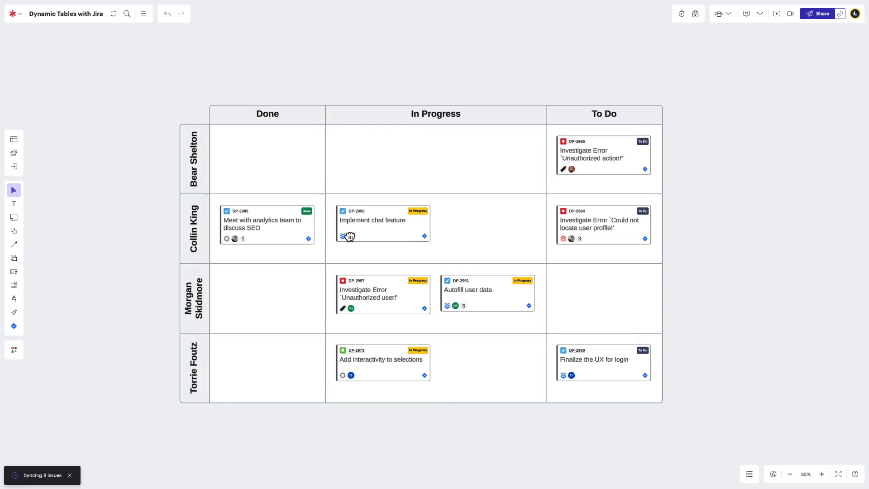
pyautogui.click(347, 234)
pyautogui.moveTo(346, 235)
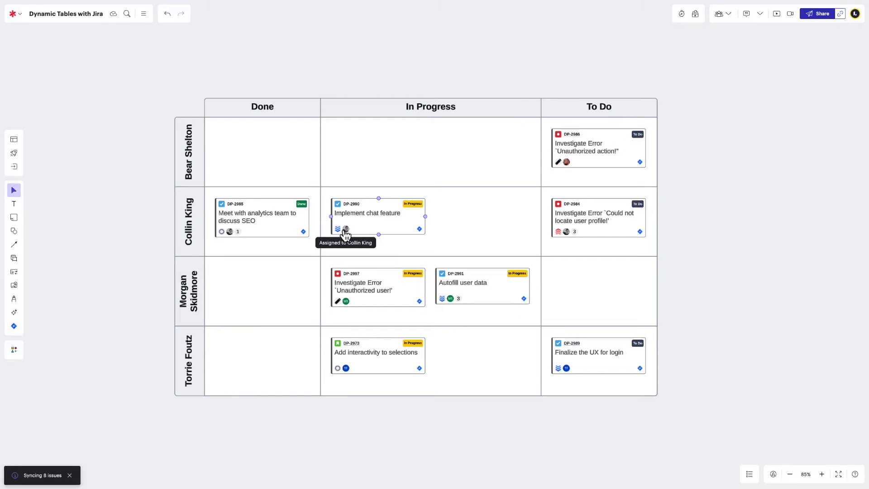
# Step: Group the issue table rows by Priority, move DP-2991 Autofill user data to Done, and open it in Jira
pyautogui.click(382, 111)
pyautogui.click(416, 74)
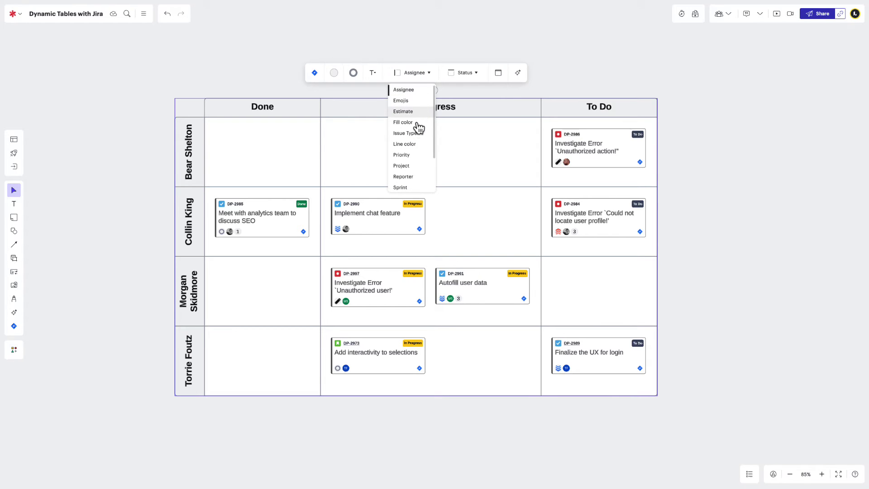
pyautogui.click(402, 154)
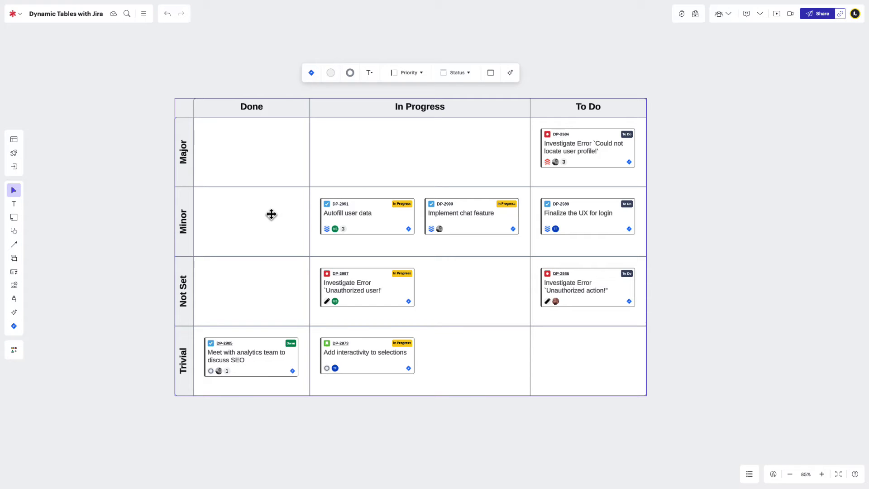
pyautogui.moveTo(347, 217); pyautogui.dragTo(229, 218)
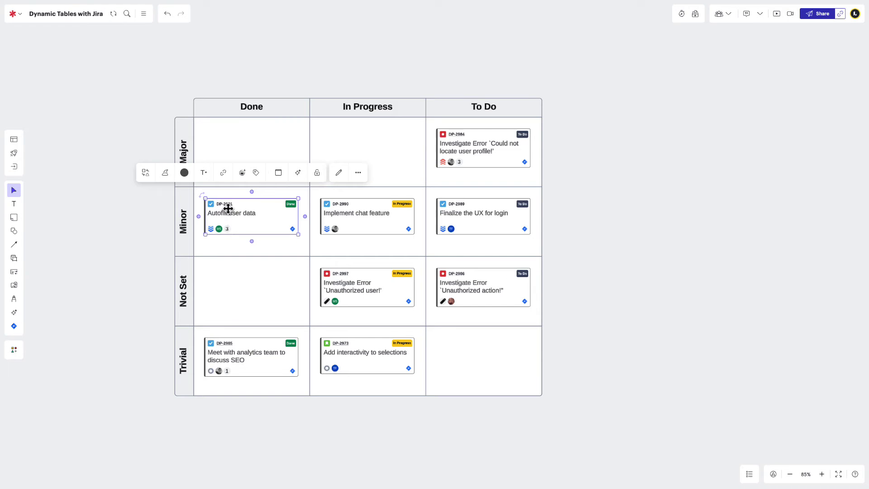
pyautogui.click(228, 208)
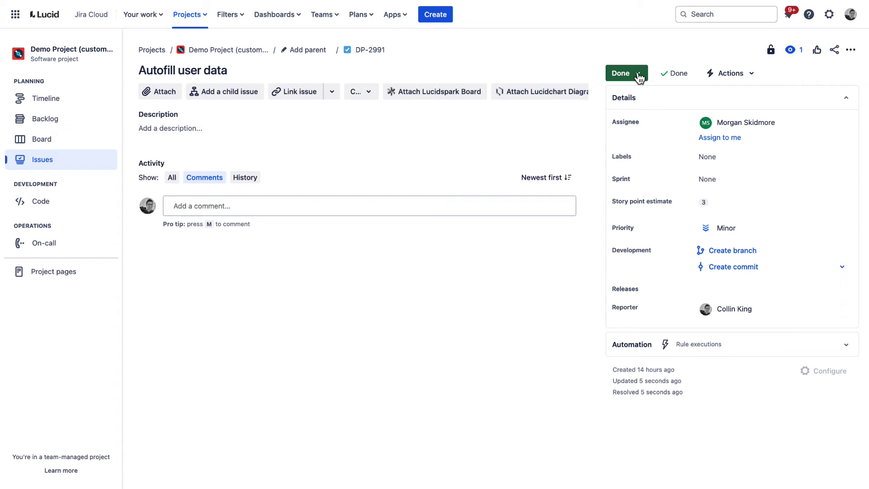
# Step: Go back from the DP-2991 Jira page to the Dynamic Tables with Jira board
pyautogui.hotkey('alt', 'Left')
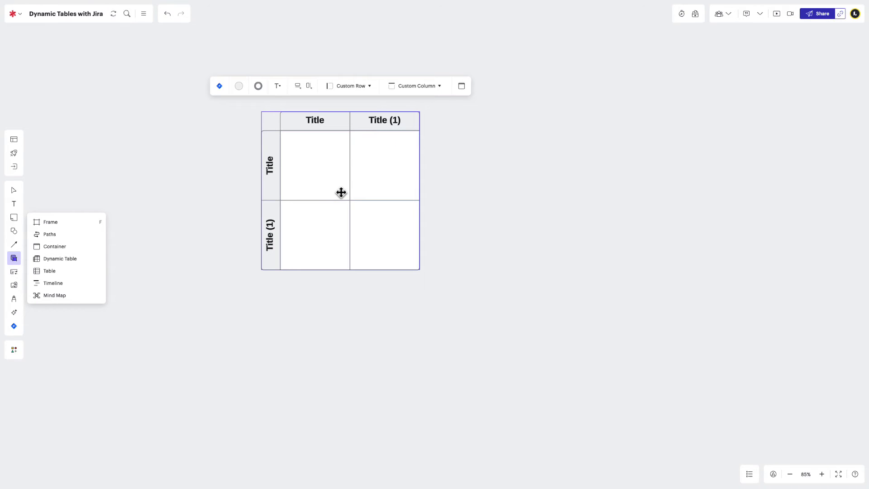
# Step: Sync the seven issues matching the pasted JQL query into the dynamic table
pyautogui.click(219, 87)
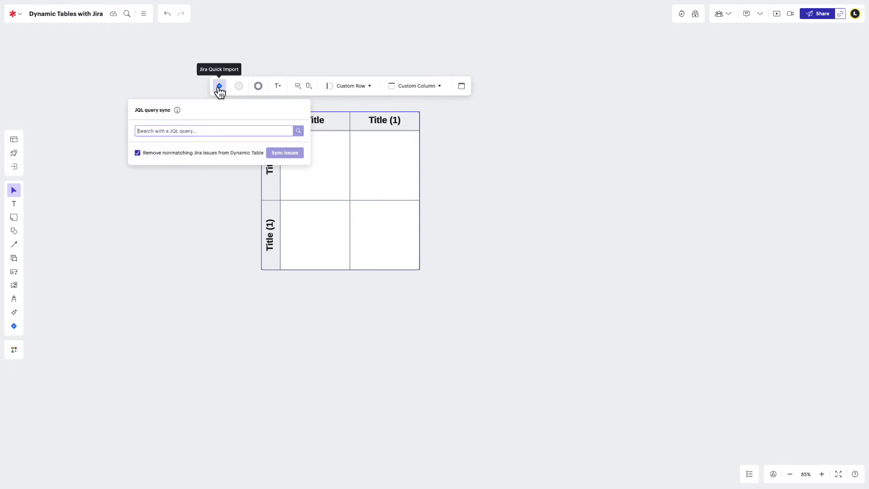
pyautogui.hotkey('ctrl', 'v')
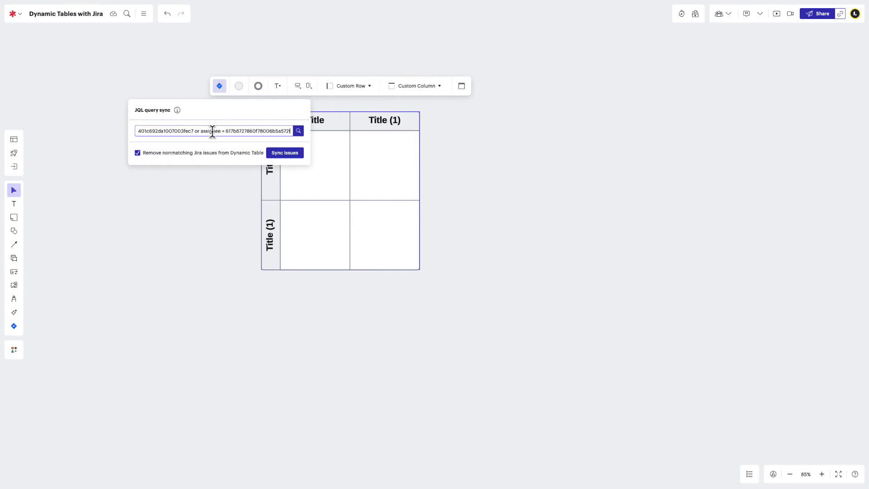
pyautogui.press('Return')
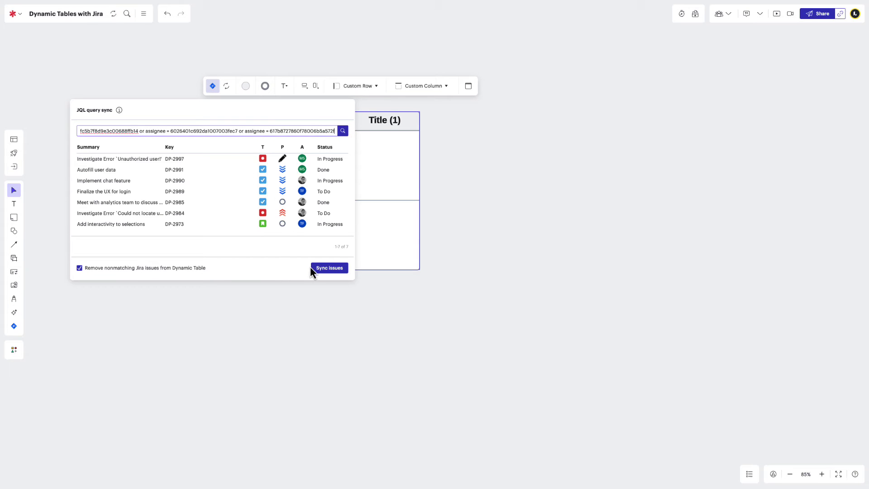
pyautogui.click(316, 271)
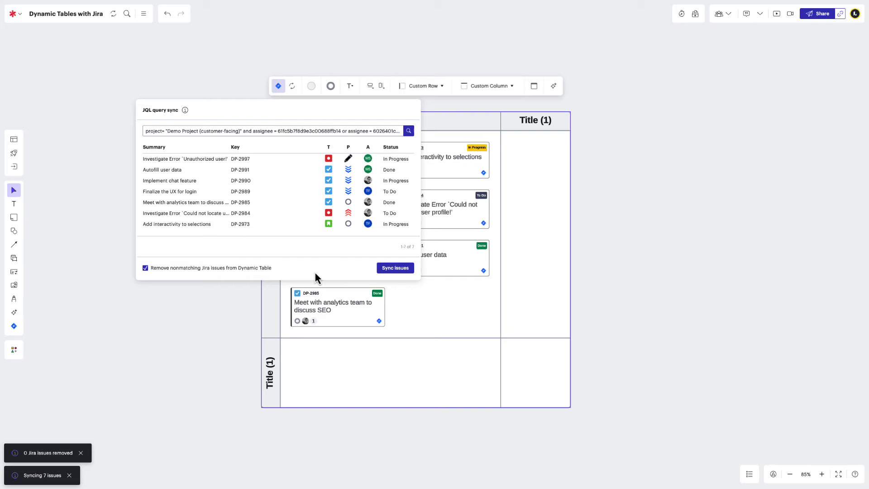
# Step: Group the table rows by Assignee and columns by Status, then undo to leave the cards loose
pyautogui.click(432, 87)
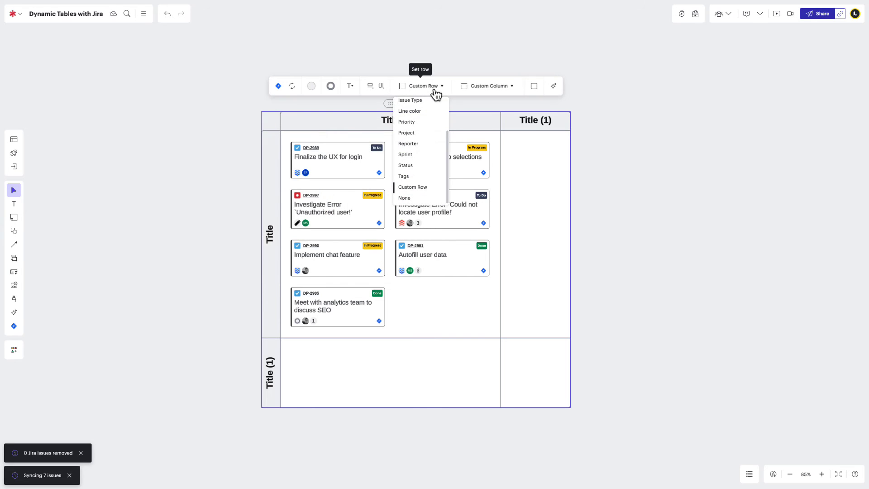
pyautogui.click(432, 106)
pyautogui.click(479, 86)
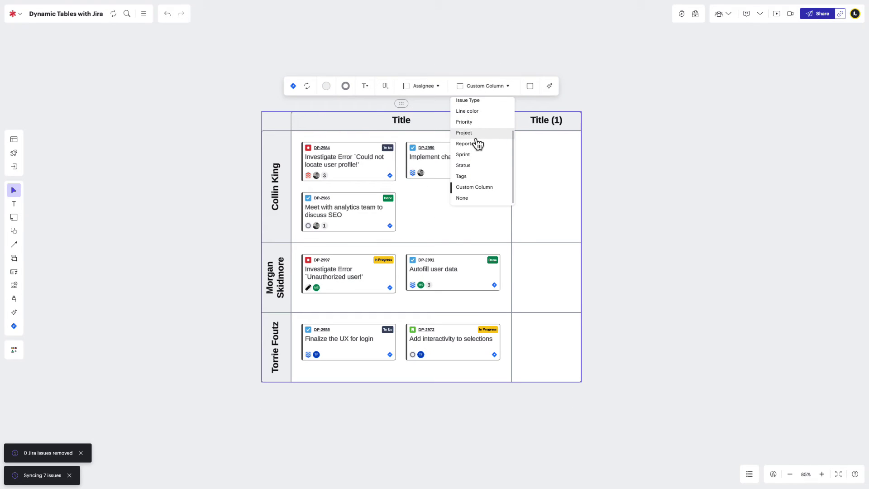
pyautogui.click(473, 165)
pyautogui.hotkey('ctrl', 'z')
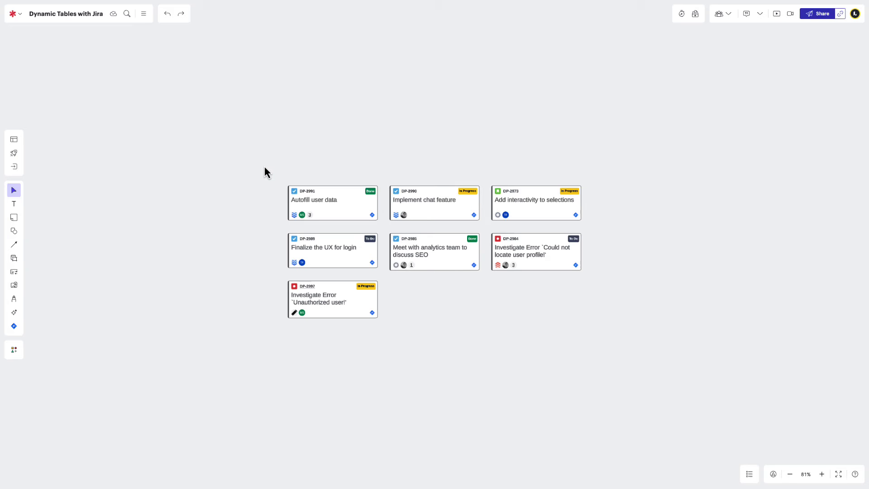
# Step: Arrange the loose Jira cards into a dynamic table with To Do first and Done last
pyautogui.moveTo(264, 165); pyautogui.dragTo(600, 359)
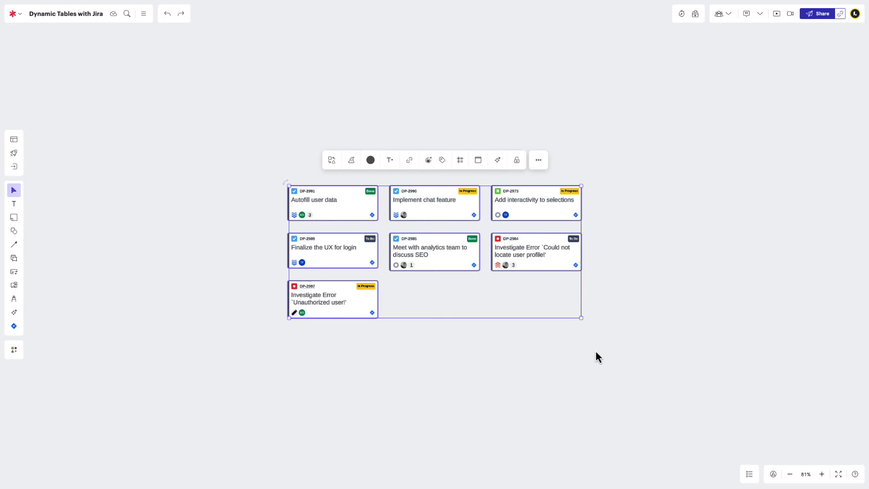
pyautogui.click(479, 160)
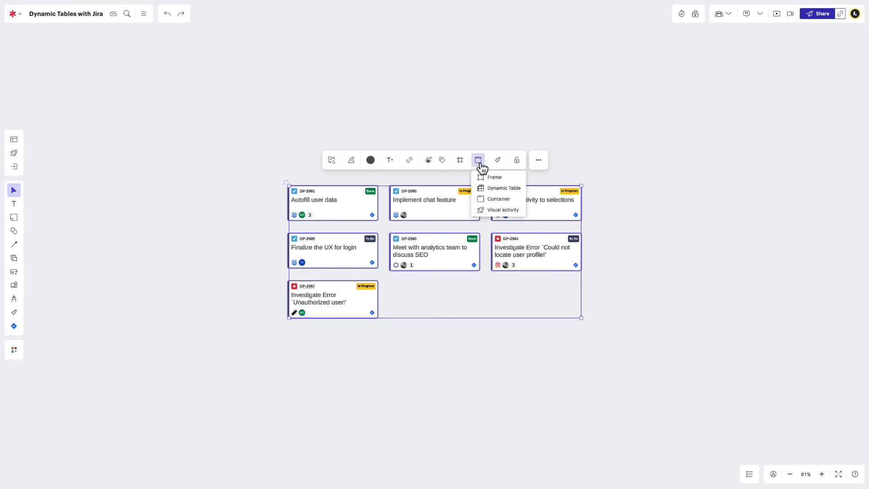
pyautogui.click(480, 190)
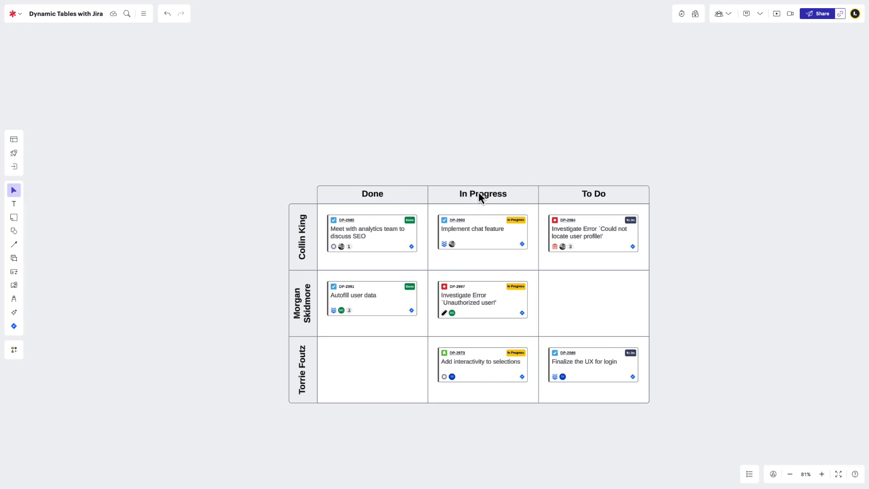
pyautogui.moveTo(591, 178); pyautogui.dragTo(398, 180)
pyautogui.moveTo(481, 177); pyautogui.dragTo(607, 179)
# Step: Place the Task 1 sticky in the Activity 1 Tasks cell, just ahead of Task 2
pyautogui.click(607, 179)
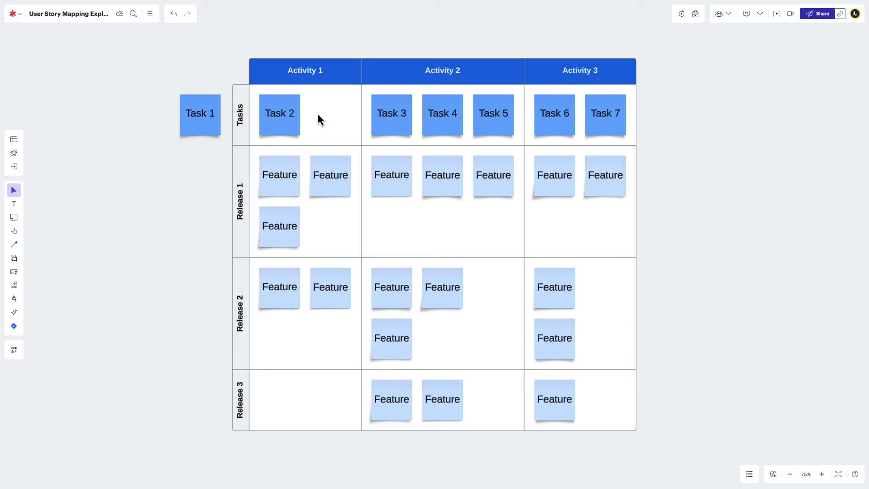
pyautogui.moveTo(216, 114); pyautogui.dragTo(255, 112)
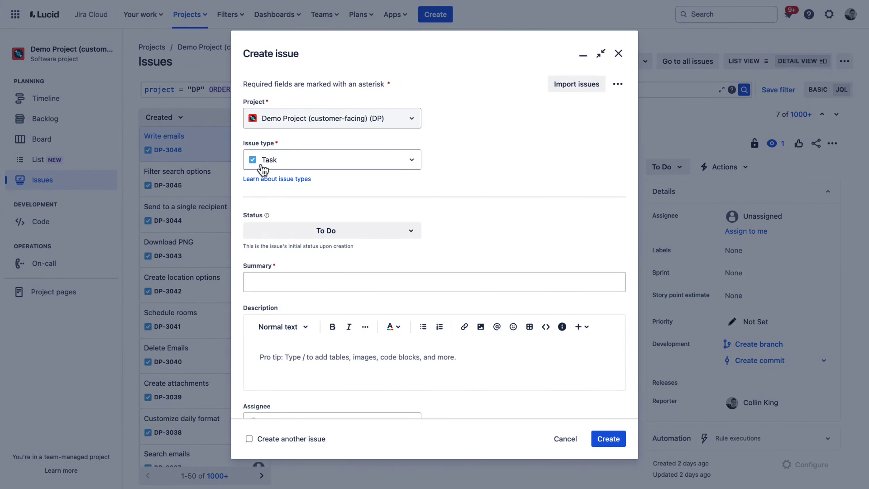
pyautogui.click(273, 280)
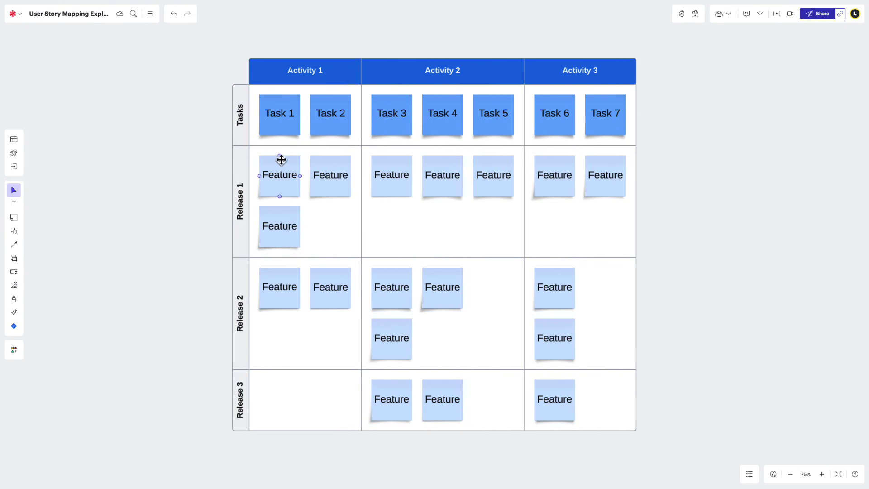
# Step: Select every sticky note on the story map with the sticky-note object filter
pyautogui.rightClick(281, 129)
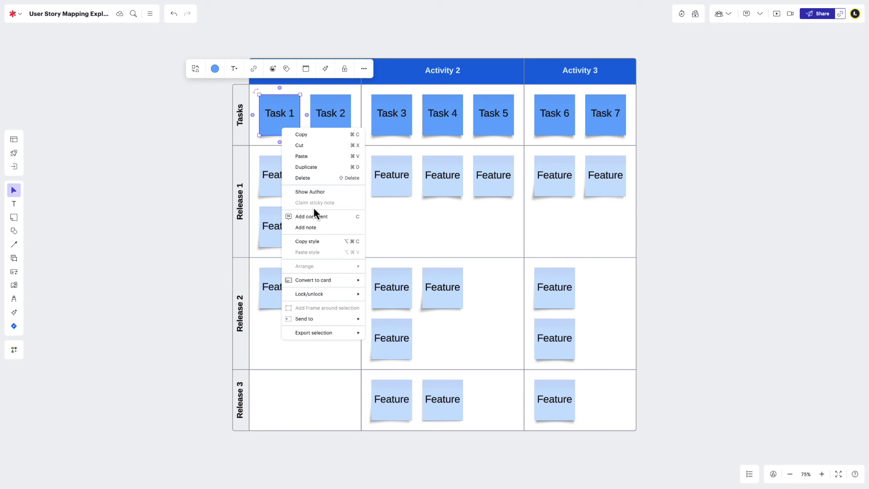
pyautogui.moveTo(342, 281)
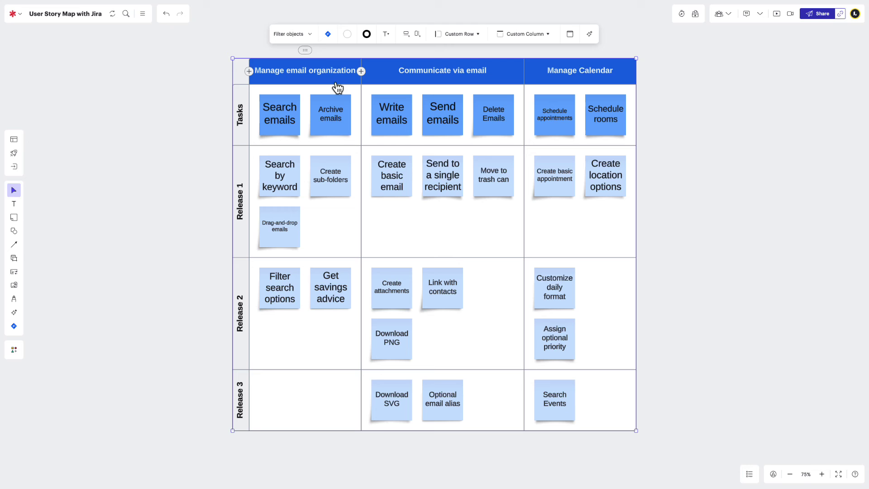
pyautogui.click(315, 43)
pyautogui.moveTo(317, 58)
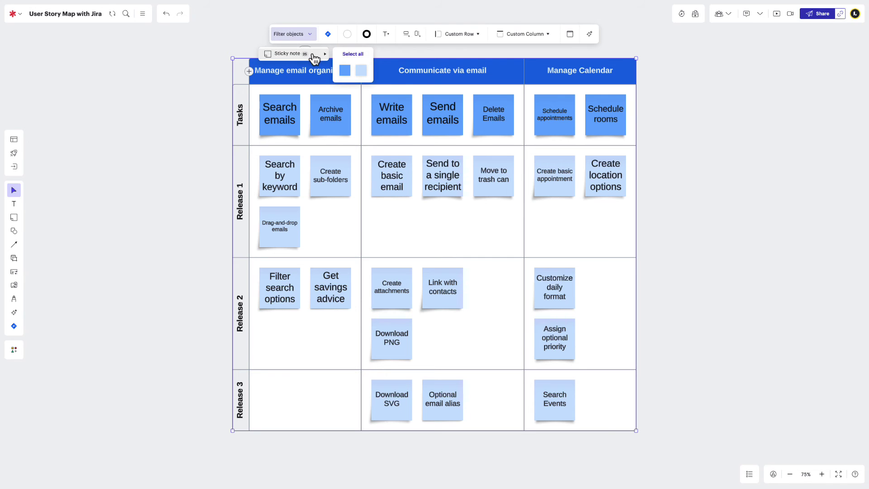
pyautogui.click(345, 60)
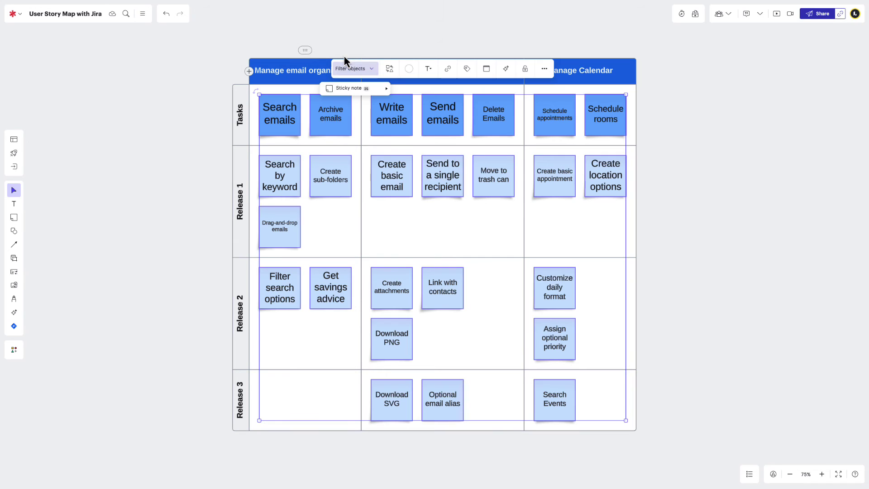
# Step: Convert the 25 selected stickies into Jira Task issues in the Demo Project
pyautogui.rightClick(343, 136)
pyautogui.moveTo(398, 257)
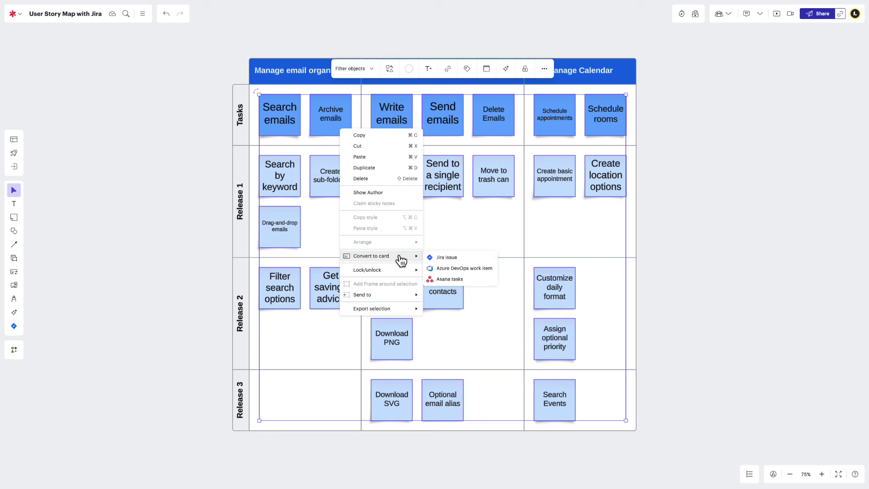
pyautogui.click(468, 263)
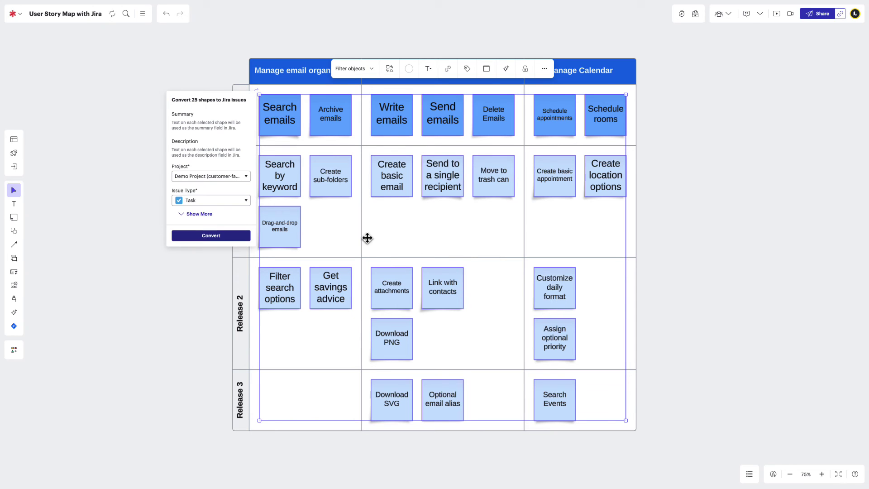
pyautogui.click(207, 215)
pyautogui.scroll(-5, 216, 217)
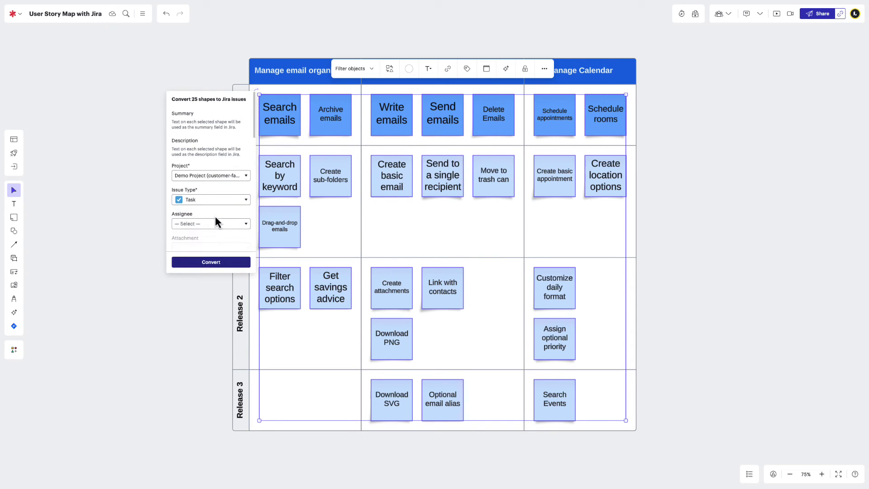
pyautogui.click(215, 262)
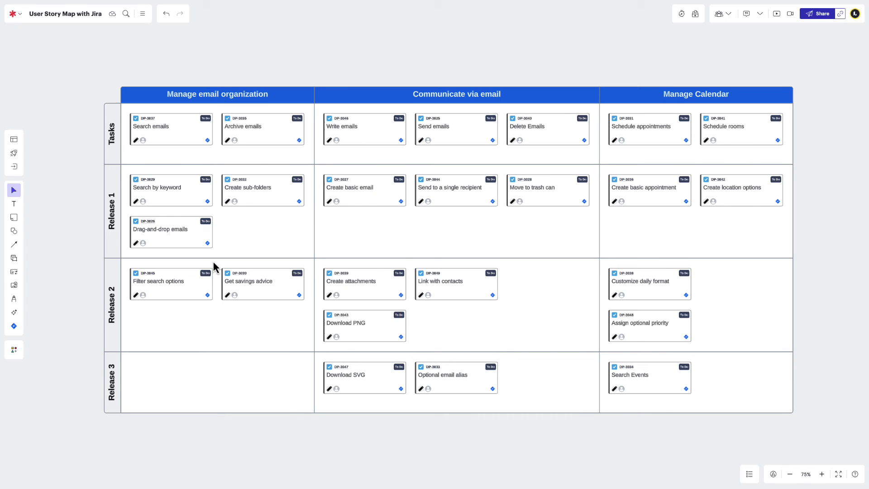
# Step: Open the Drag-and-drop emails issue DP-3026 in Jira, then view the project's issue list
pyautogui.click(154, 222)
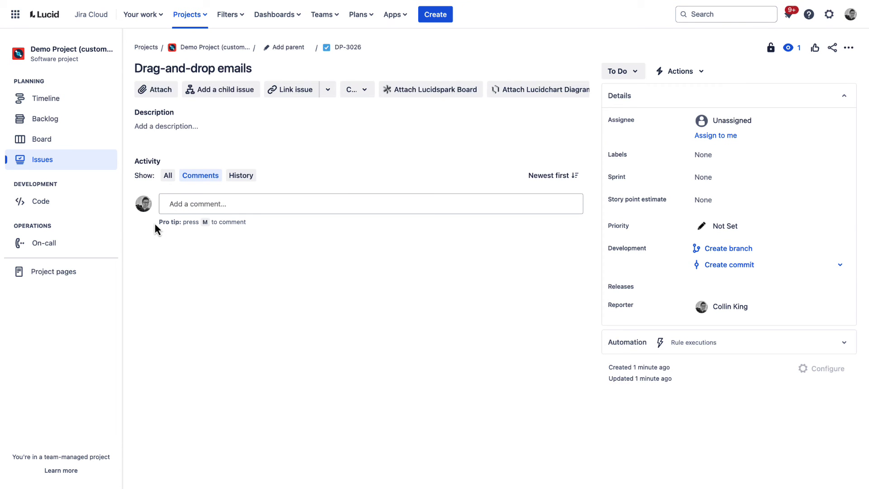
pyautogui.click(82, 169)
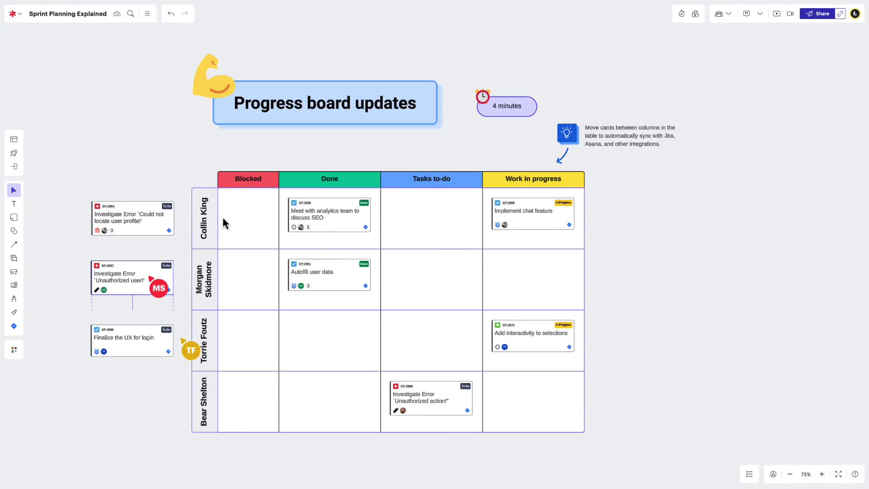
# Step: Drag the 'Could not locate user profile' card into the top row's Tasks to-do cell
pyautogui.click(166, 217)
pyautogui.moveTo(165, 217); pyautogui.dragTo(439, 215)
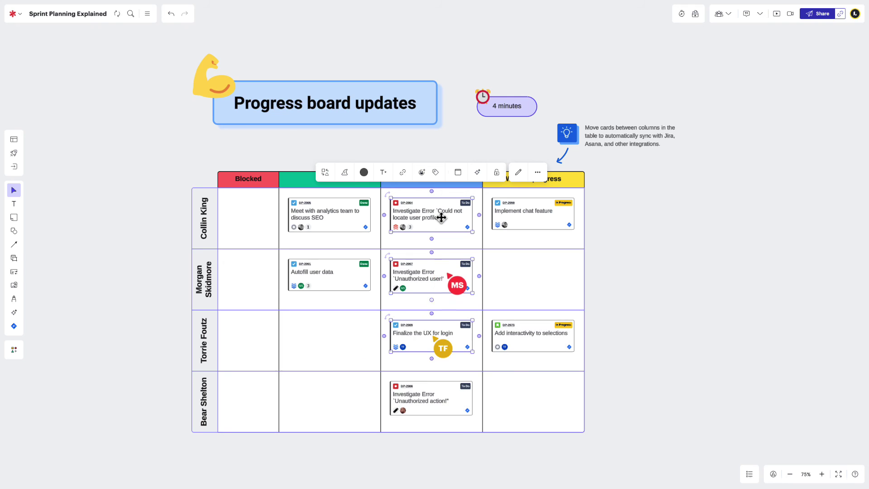
pyautogui.click(245, 156)
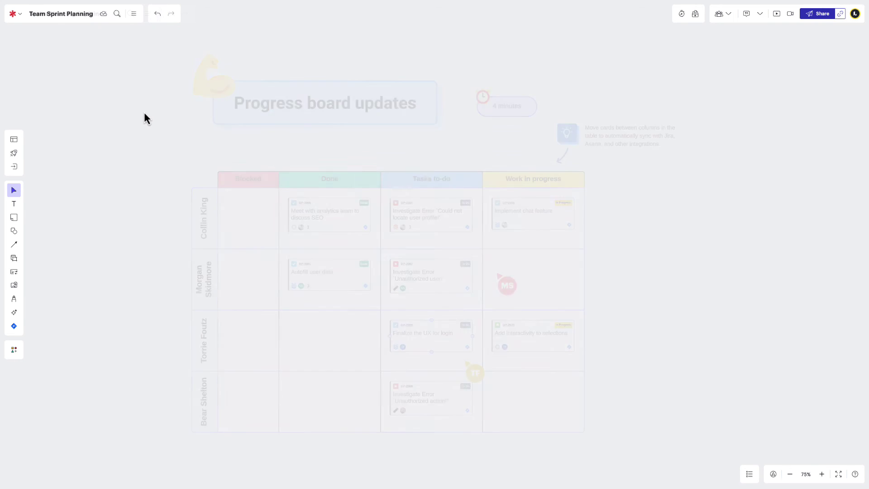
# Step: Insert the Agile Sprint planning template onto the board
pyautogui.click(14, 140)
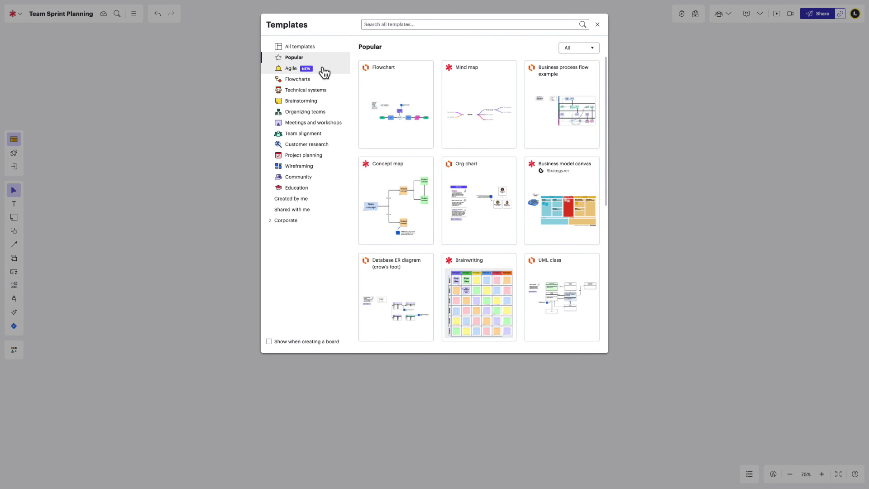
pyautogui.click(323, 70)
pyautogui.moveTo(366, 210)
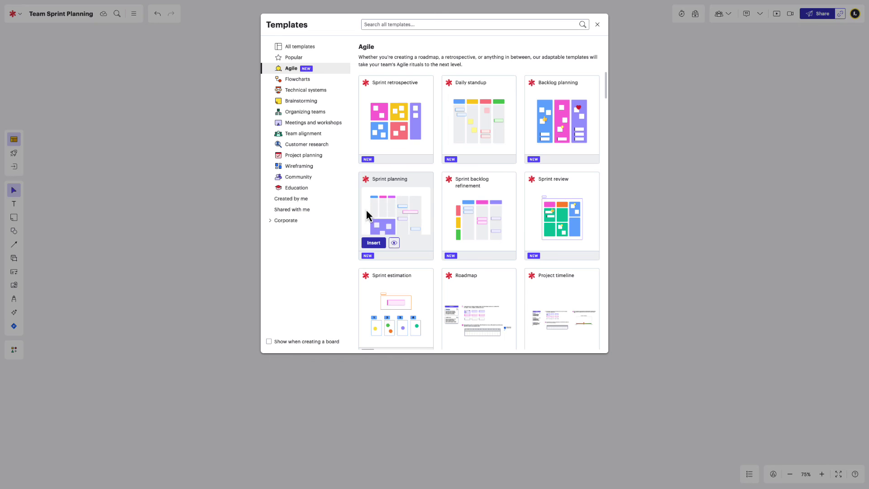
pyautogui.click(373, 243)
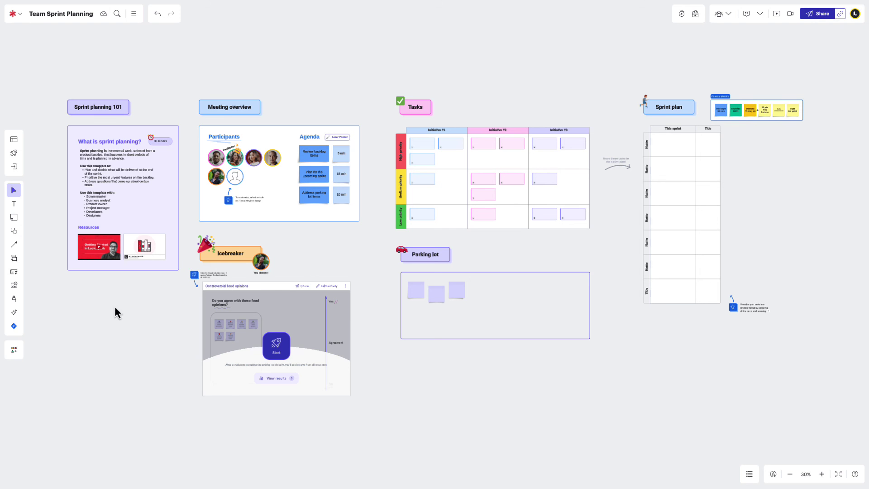
# Step: Import seven checked Jira issues onto the board as cards
pyautogui.click(13, 326)
pyautogui.click(72, 318)
pyautogui.click(338, 154)
pyautogui.keyDown('shift'); pyautogui.click(340, 216); pyautogui.keyUp('shift')
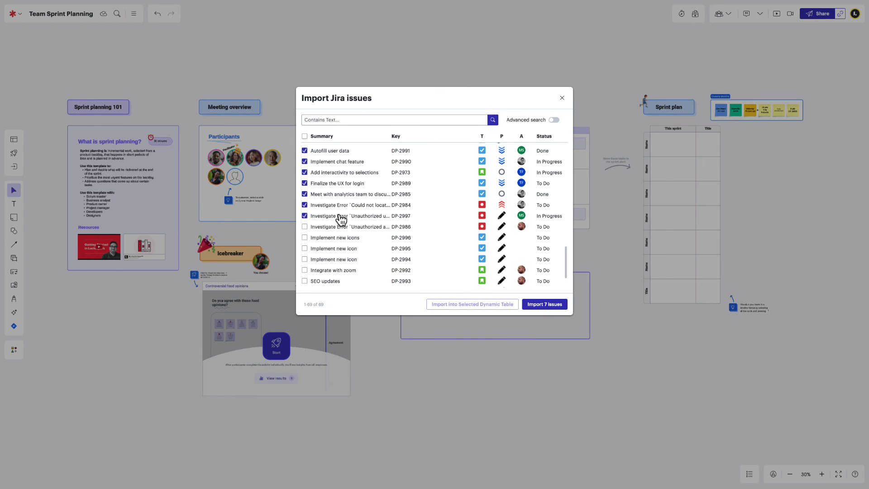
pyautogui.click(529, 305)
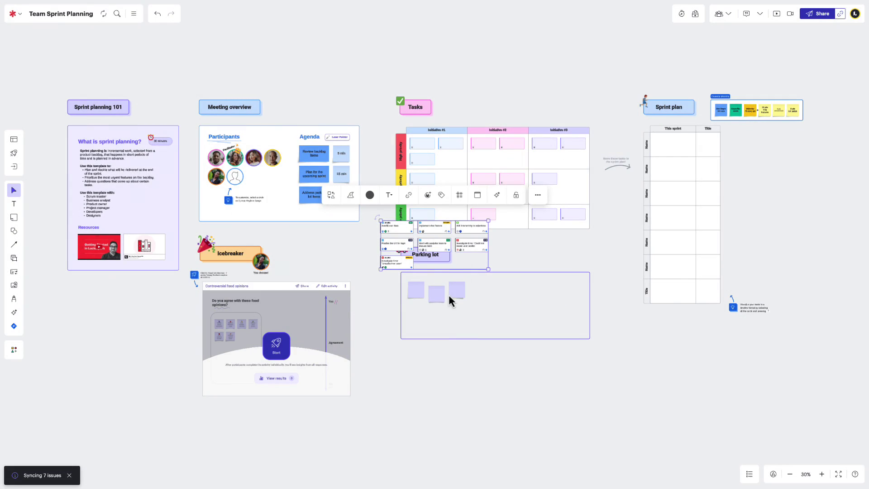
# Step: Place Autofill user data and Implement chat feature in the High priority row
pyautogui.scroll(5, 482, 172)
pyautogui.moveTo(251, 313); pyautogui.dragTo(408, 139)
pyautogui.moveTo(349, 313); pyautogui.dragTo(514, 140)
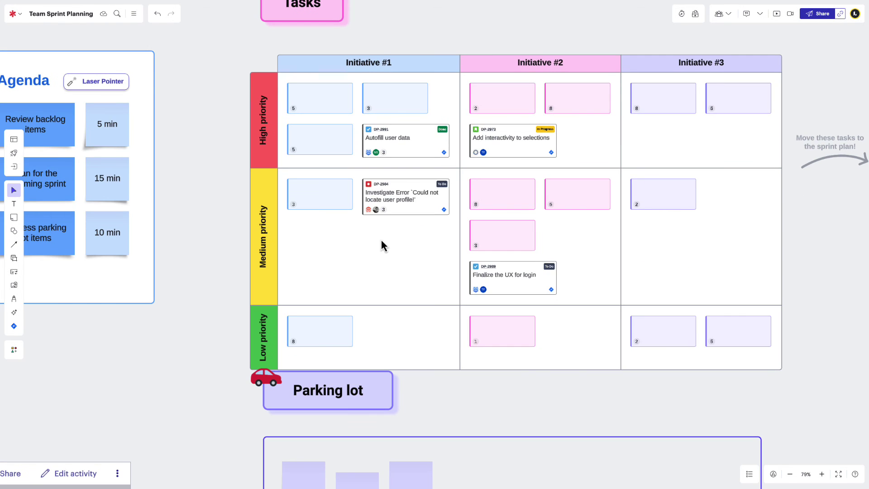
pyautogui.scroll(-5, 382, 242)
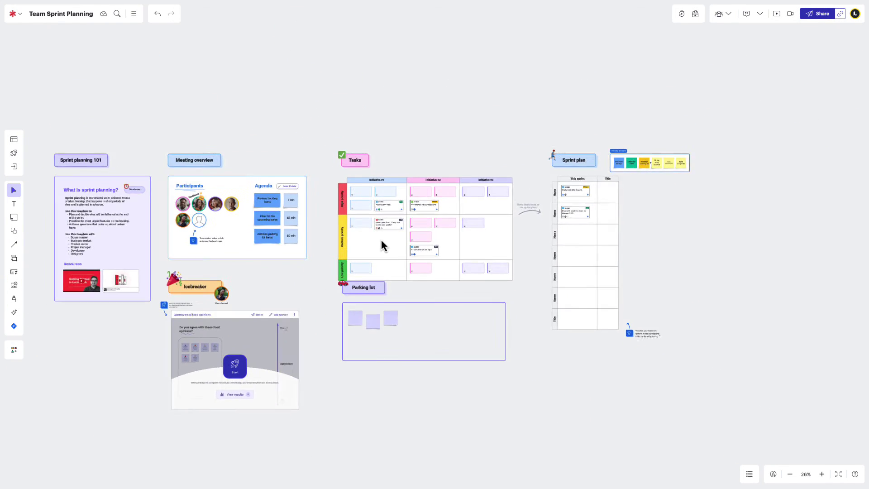
pyautogui.scroll(-1, 381, 239)
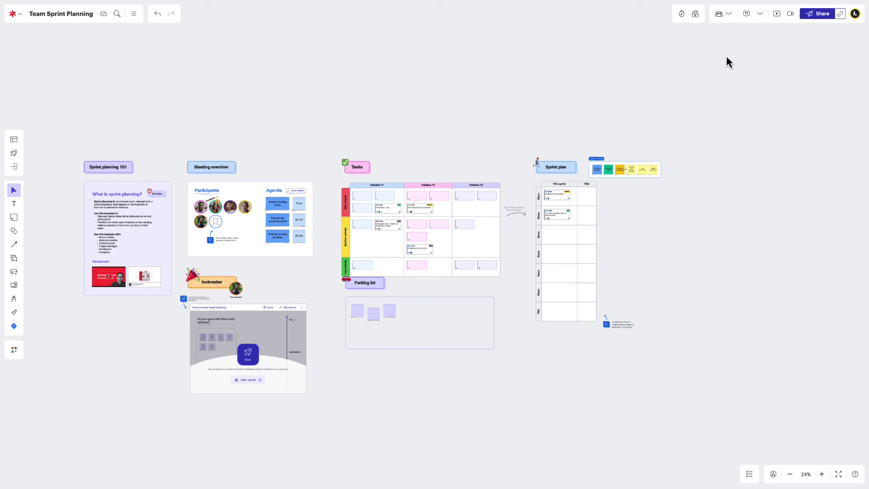
# Step: Open sharing for Team Sprint Planning and list the Edit and share permission levels
pyautogui.click(801, 16)
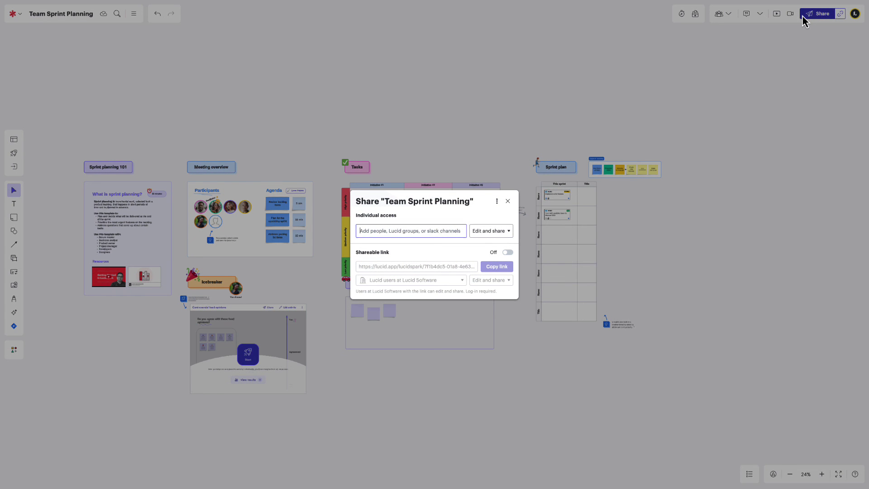
pyautogui.click(509, 232)
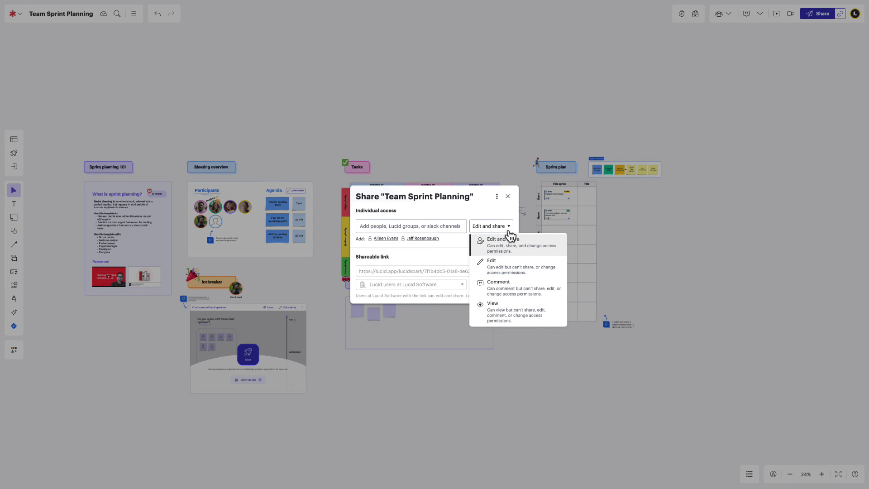